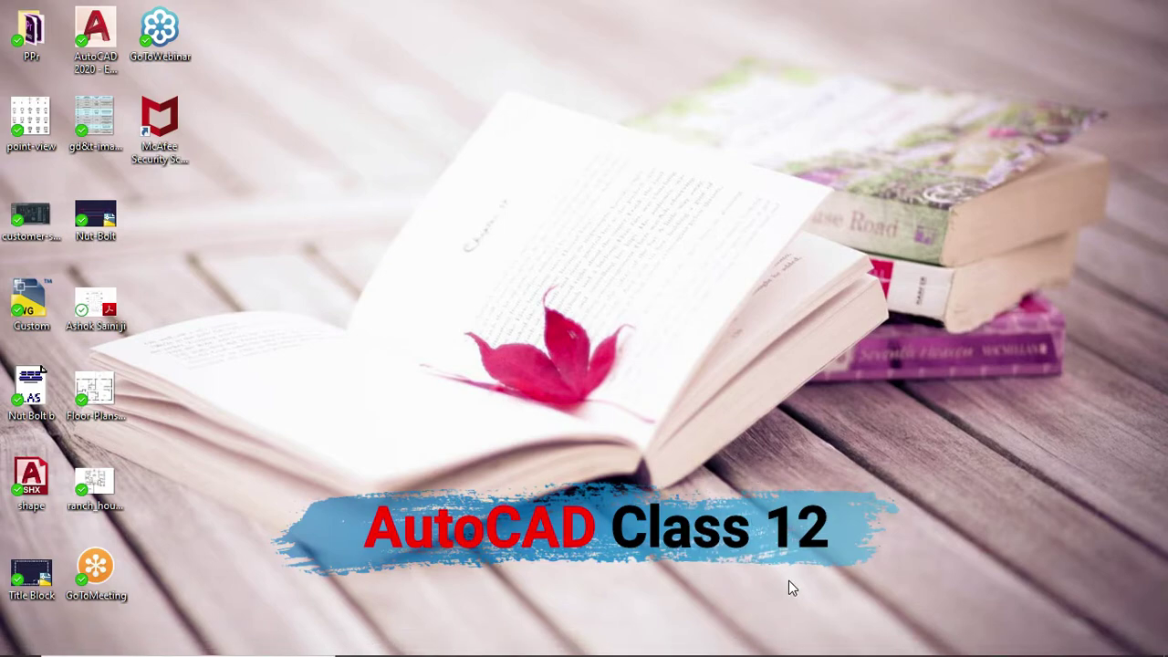
- Leave the lecture slides, bring the AutoCAD drawing back up and pan the view
left_click(818, 641)
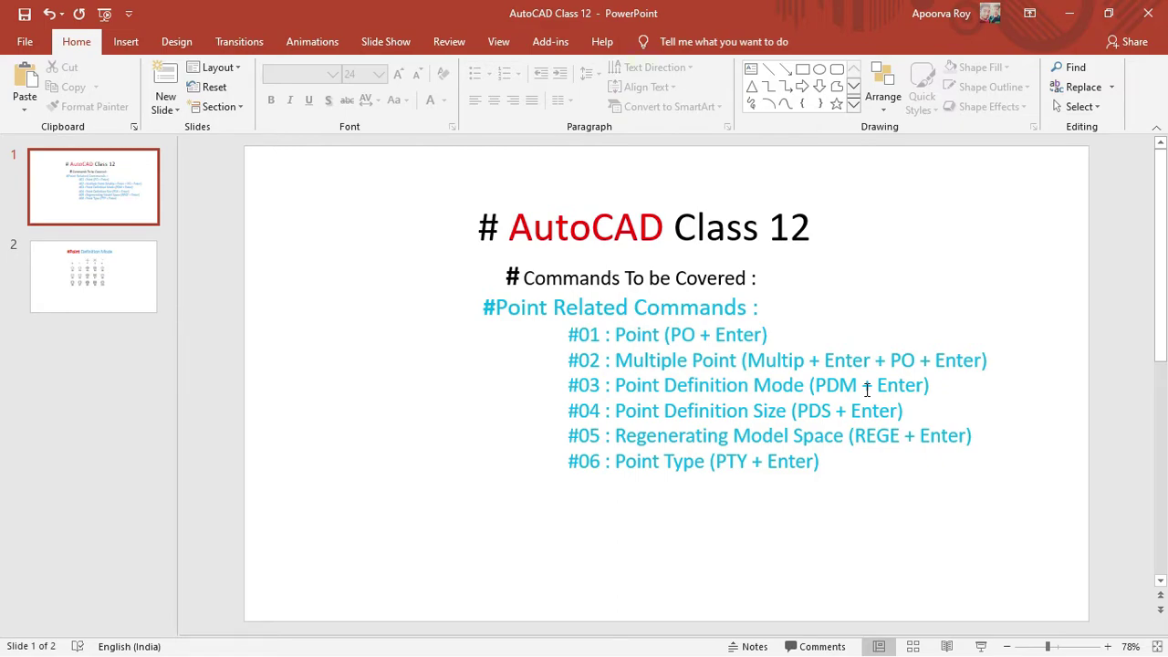
key("super+d")
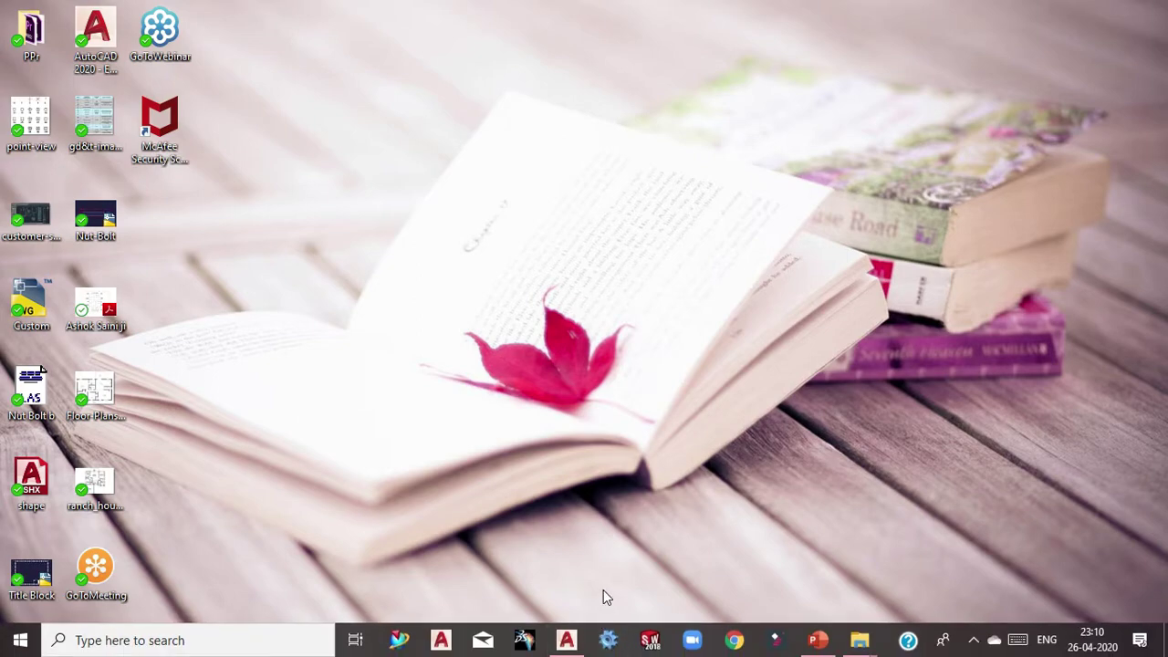
left_click(566, 639)
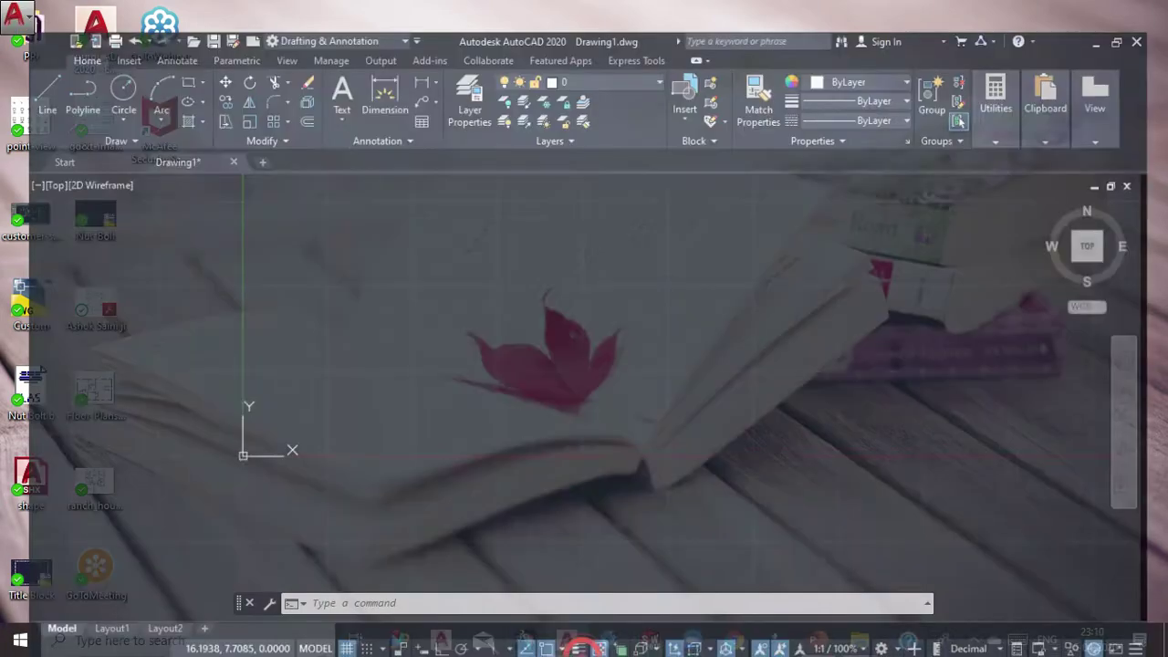
mouse_move(542, 323)
middle_mouse_down()
mouse_move(589, 369)
mouse_move(667, 414)
middle_mouse_up()
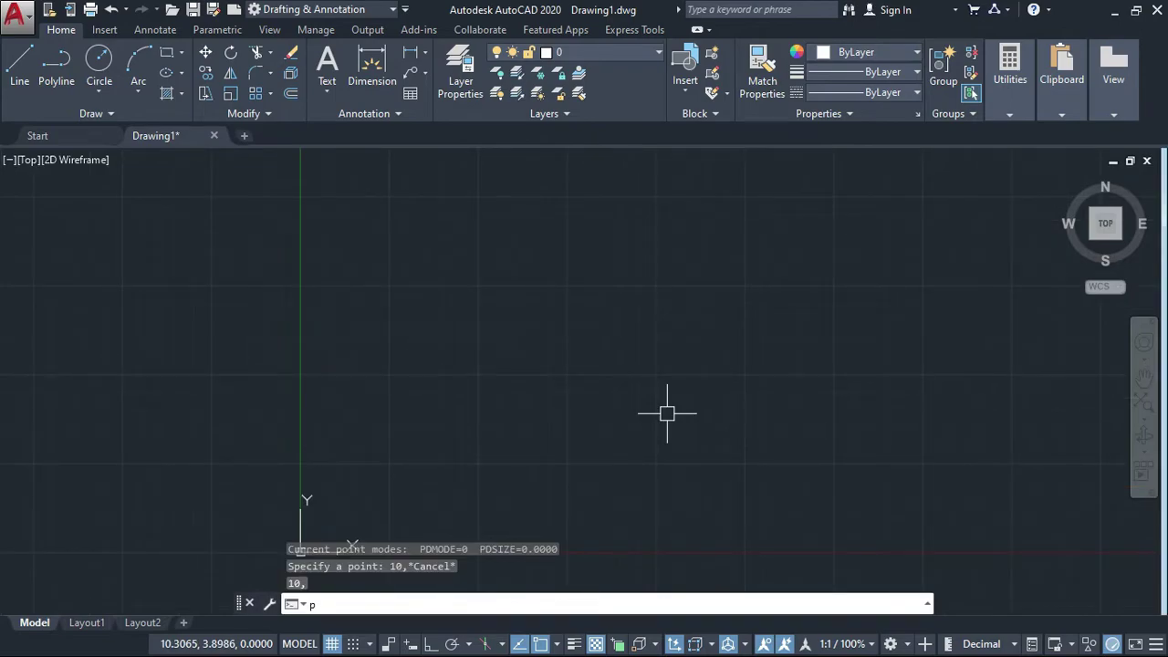
- Place a first single point with the point command by clicking in the drawing
type("o")
key("Return")
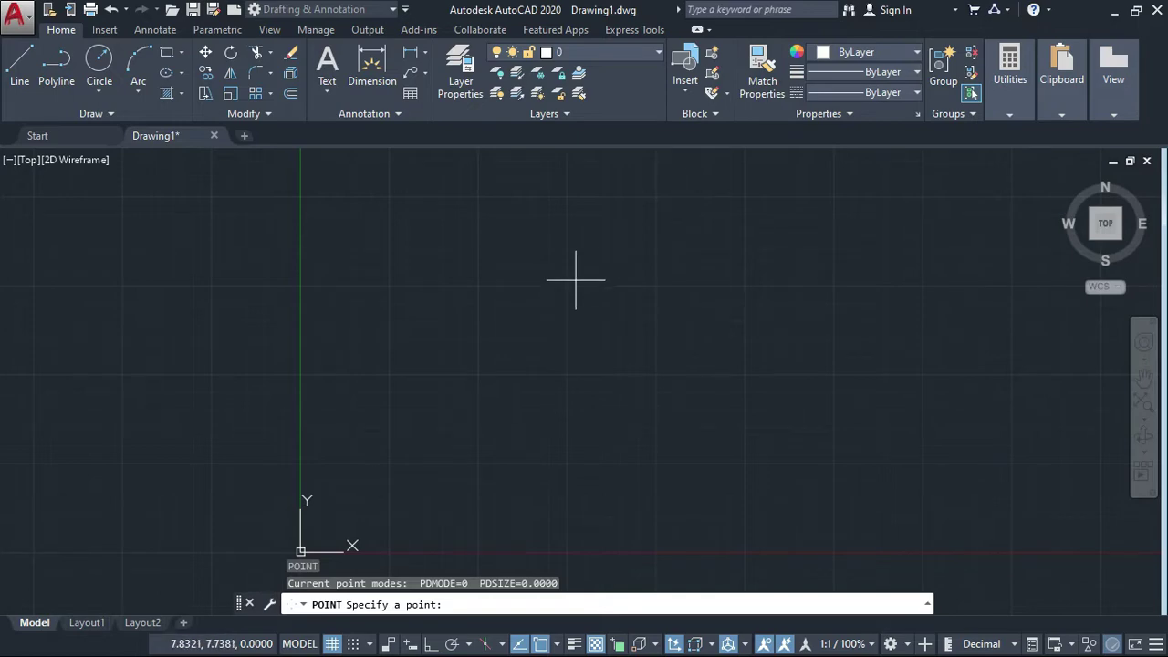
left_click(532, 296)
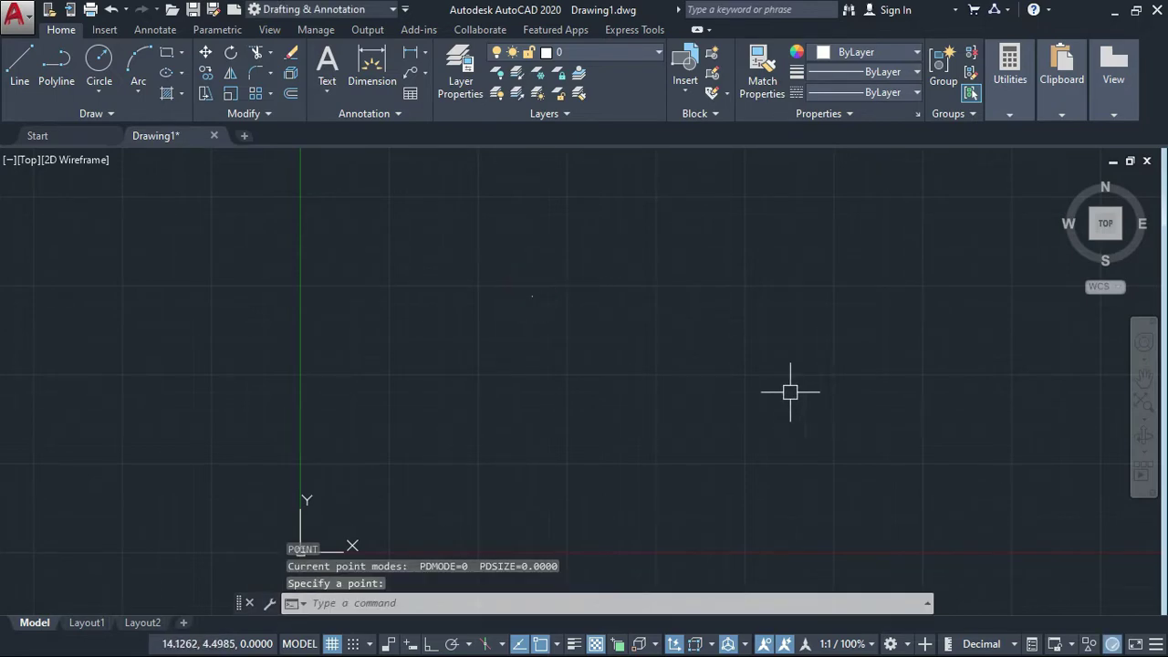
- Place a second point at coordinates 10,10 using PO
left_click(490, 603)
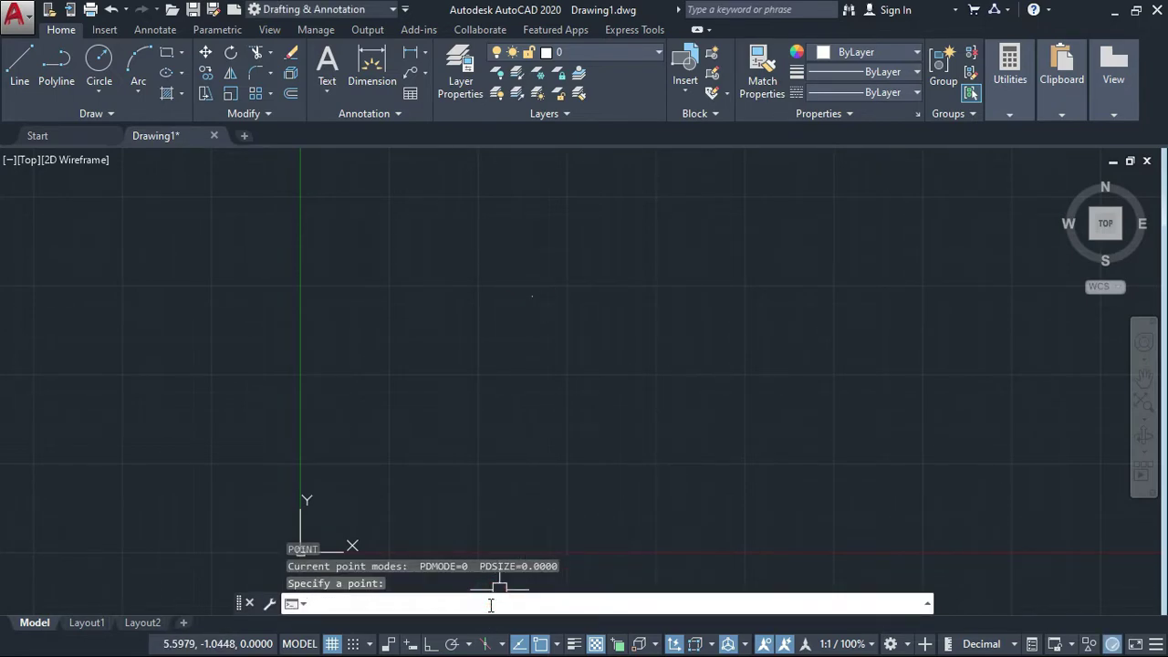
type("po")
key("Return")
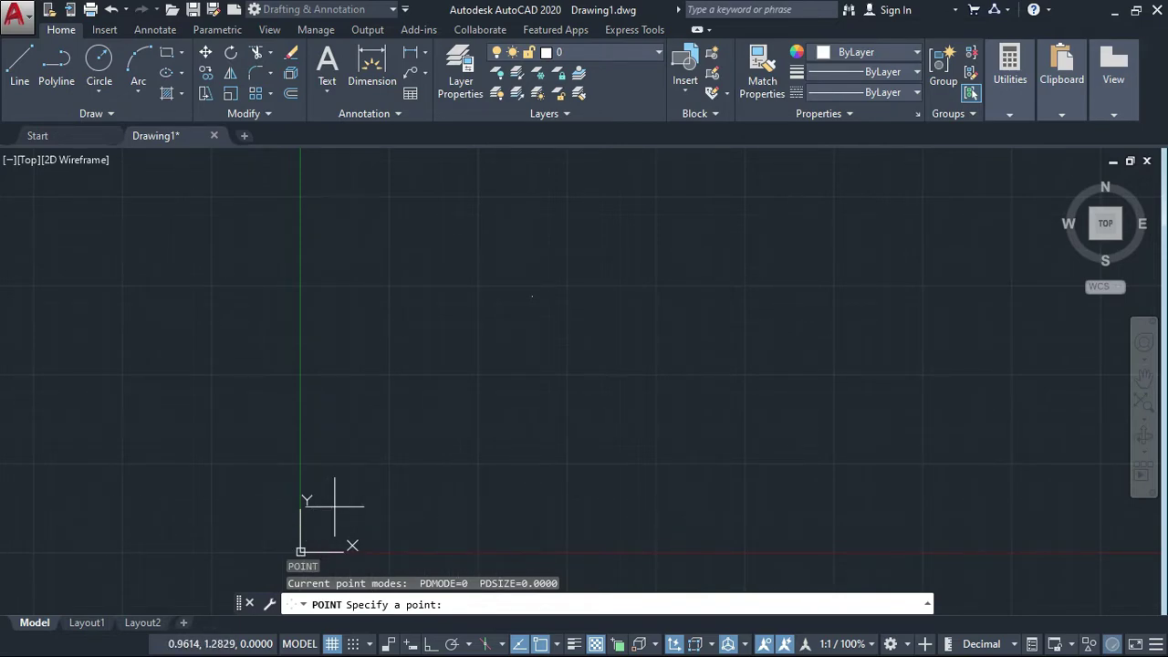
left_click(478, 605)
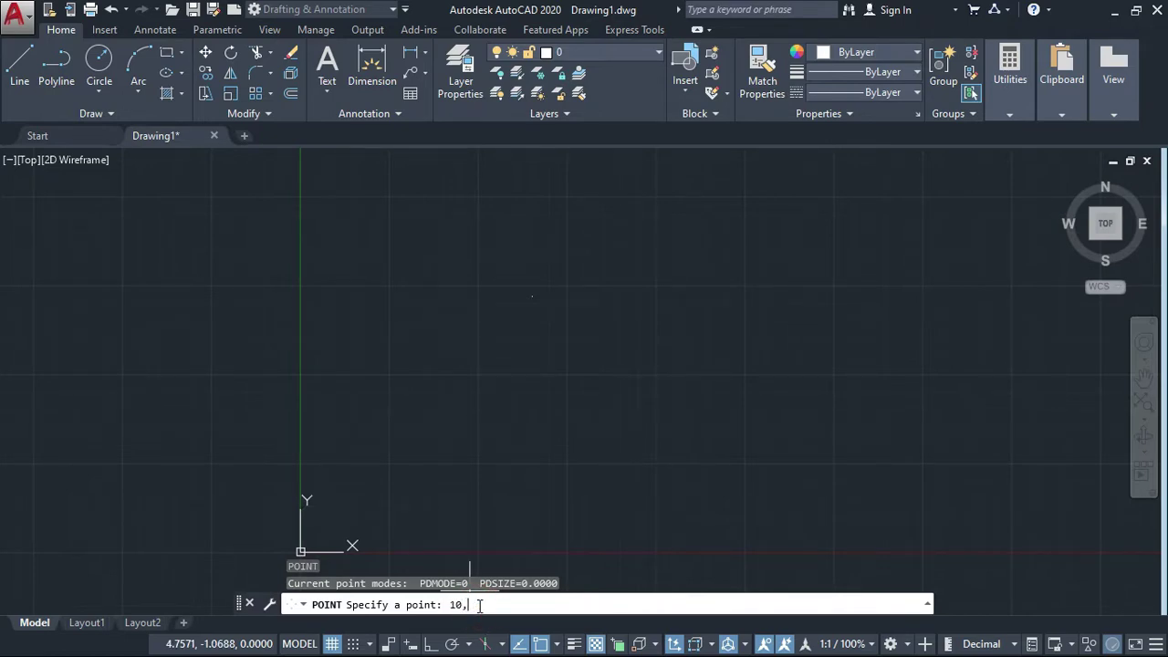
key("Return")
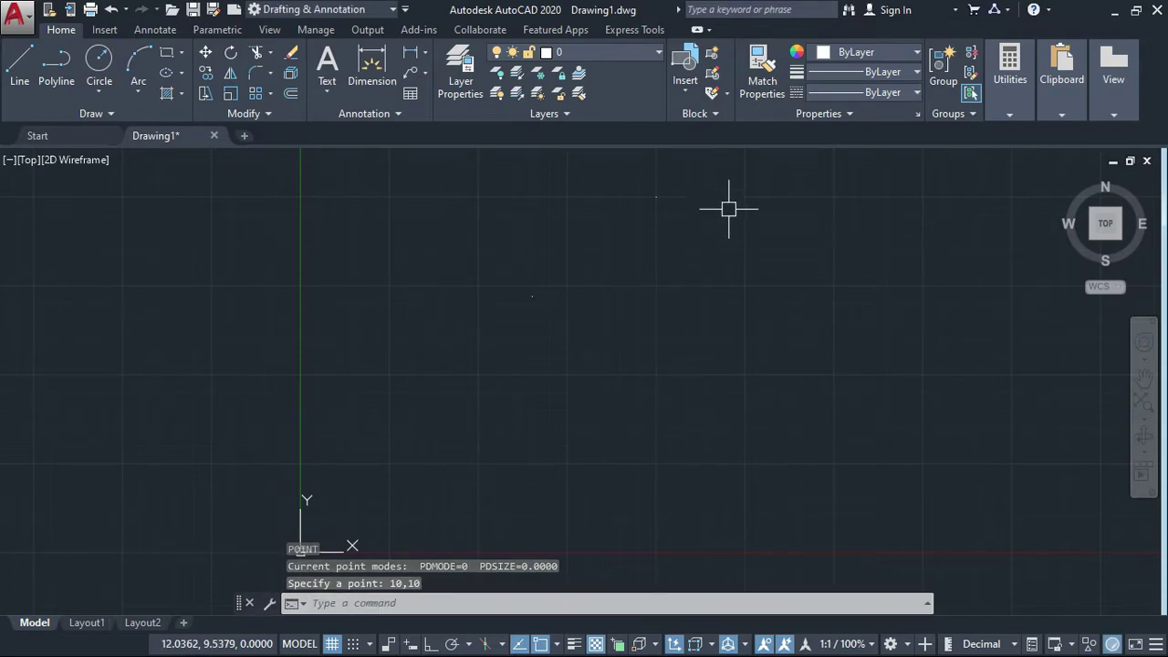
- Check the 10,10 point, then repeat the point command to place a third point
left_click(533, 297)
key("Escape")
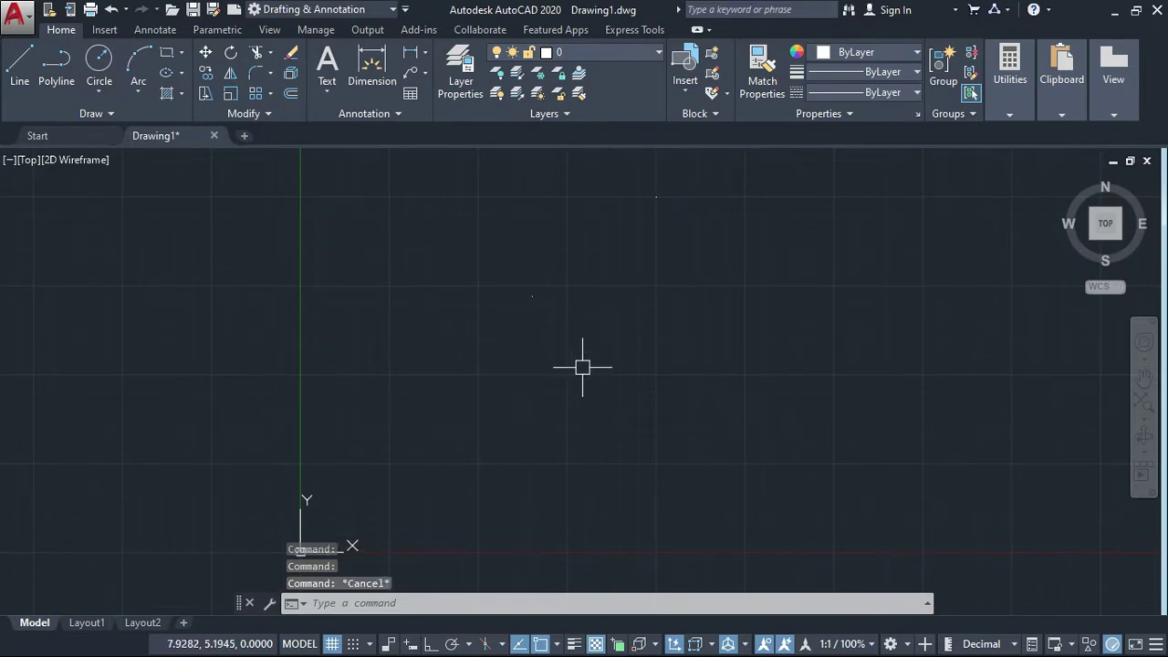
key("Return")
key("Return")
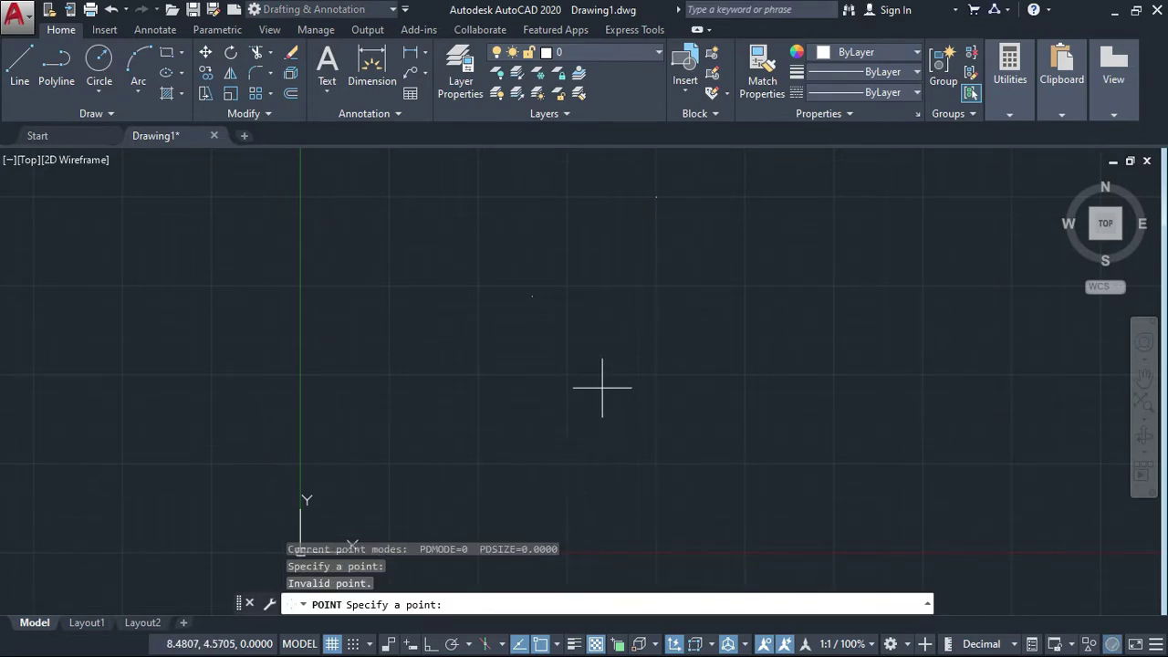
left_click(668, 289)
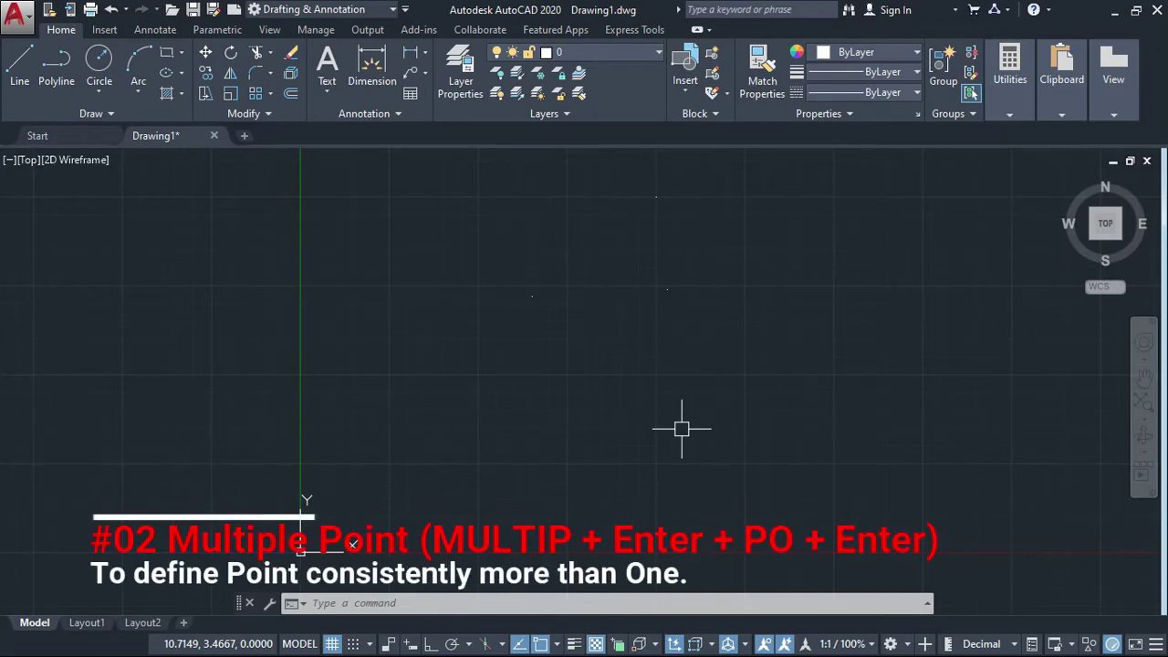
- Use MULTIPLE with PO to scatter eight points across the drawing, then stop
type("MULTI")
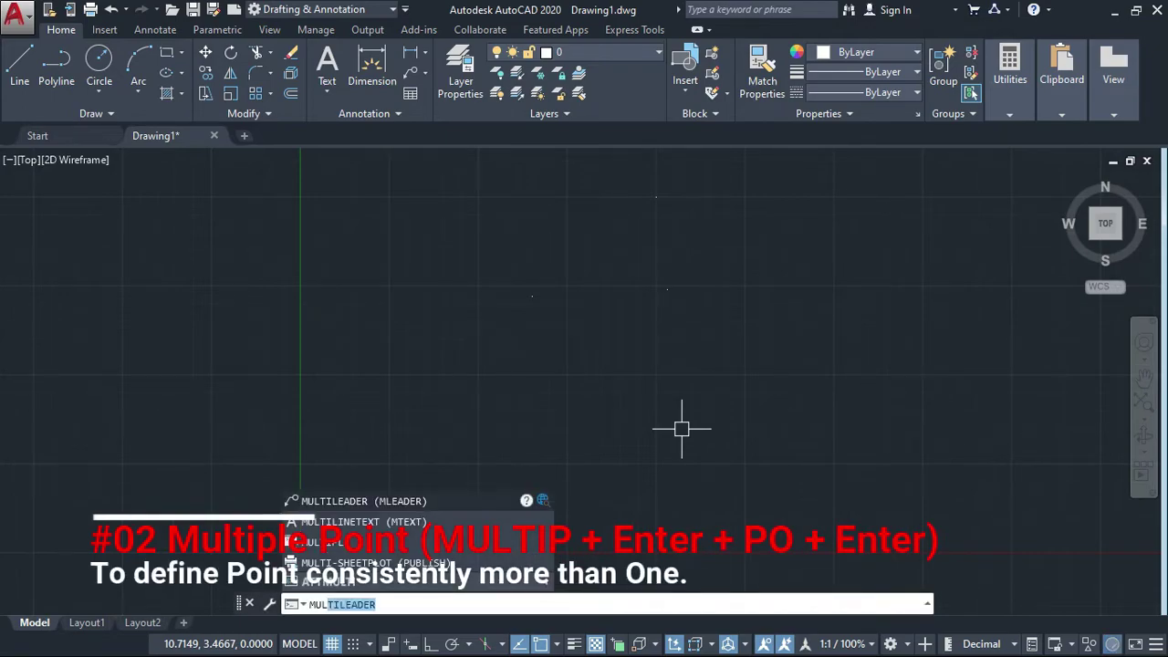
type("p")
key("Return")
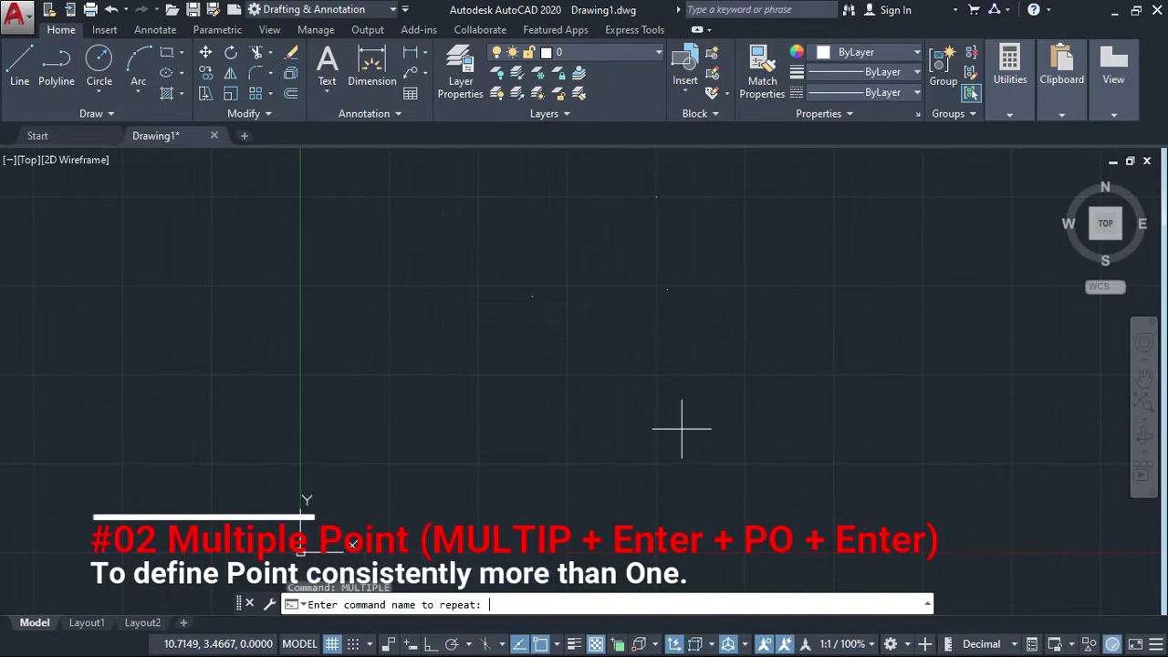
type("po")
key("Return")
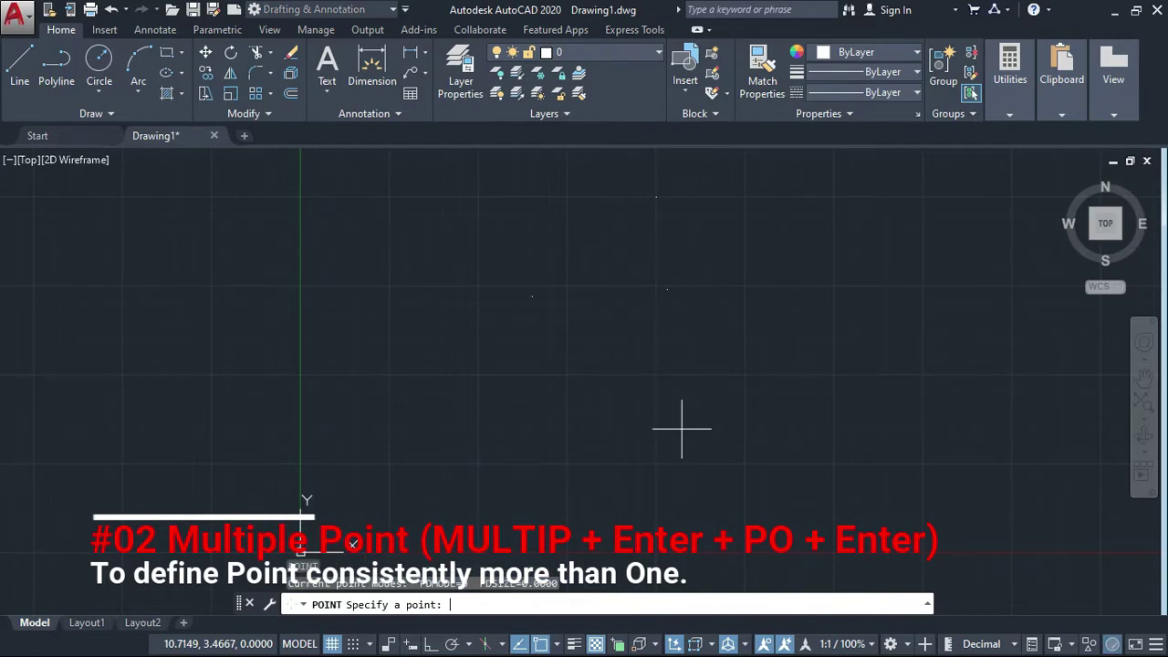
left_click(619, 400)
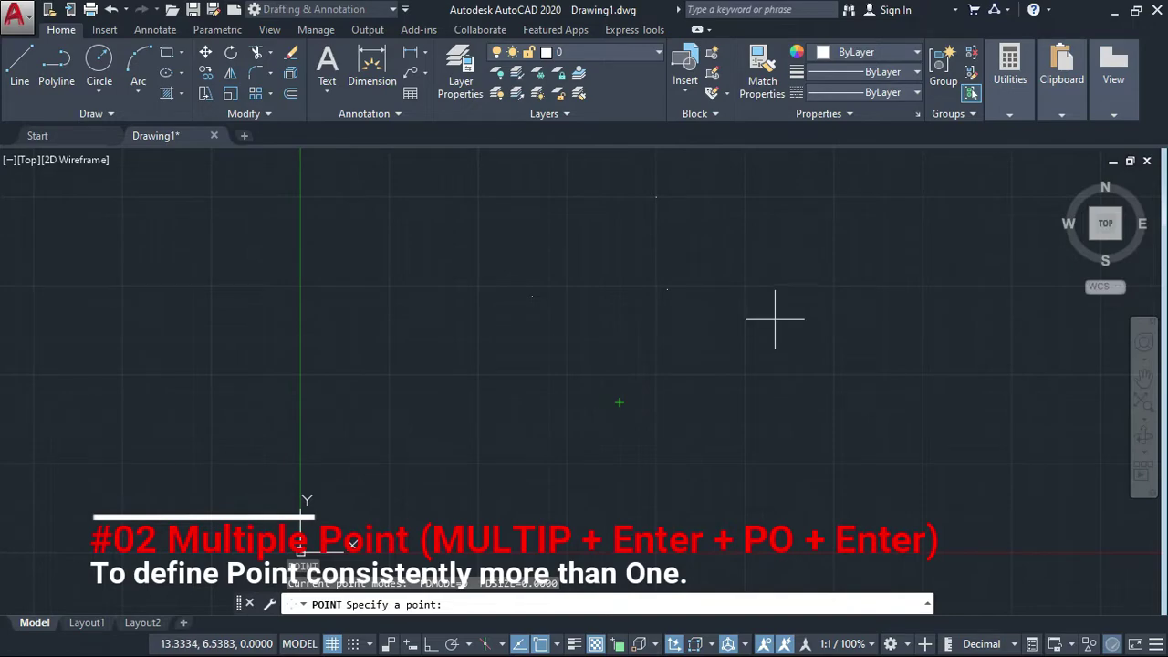
left_click(774, 320)
left_click(828, 214)
left_click(946, 207)
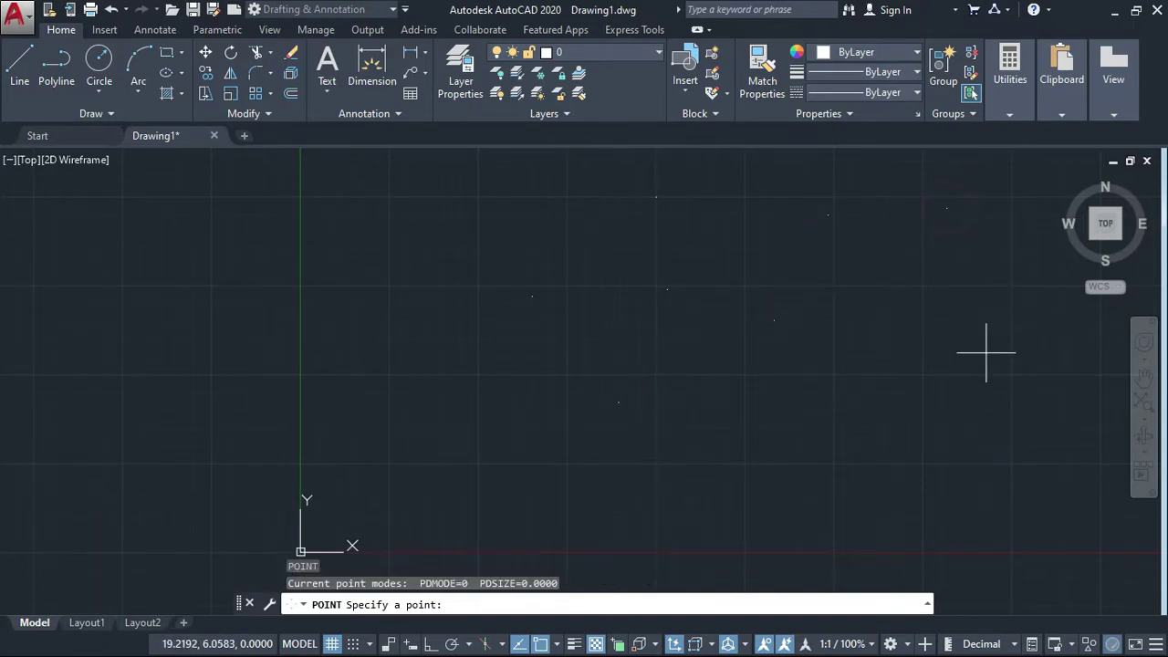
left_click(986, 360)
left_click(892, 436)
left_click(896, 316)
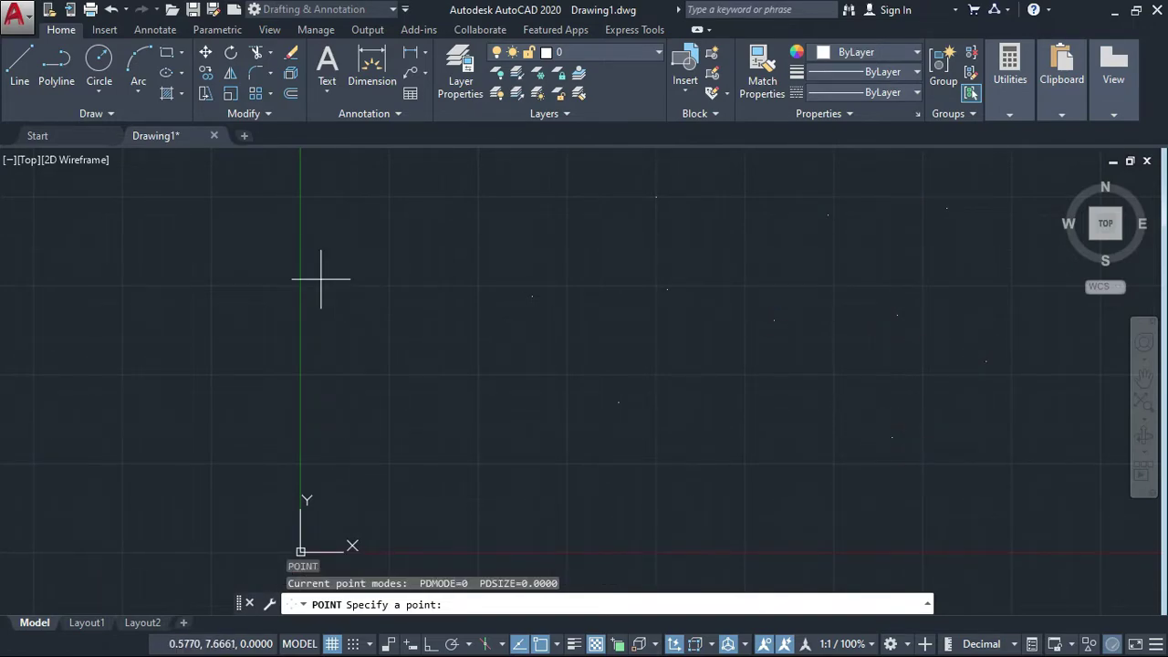
left_click(448, 230)
key("Escape")
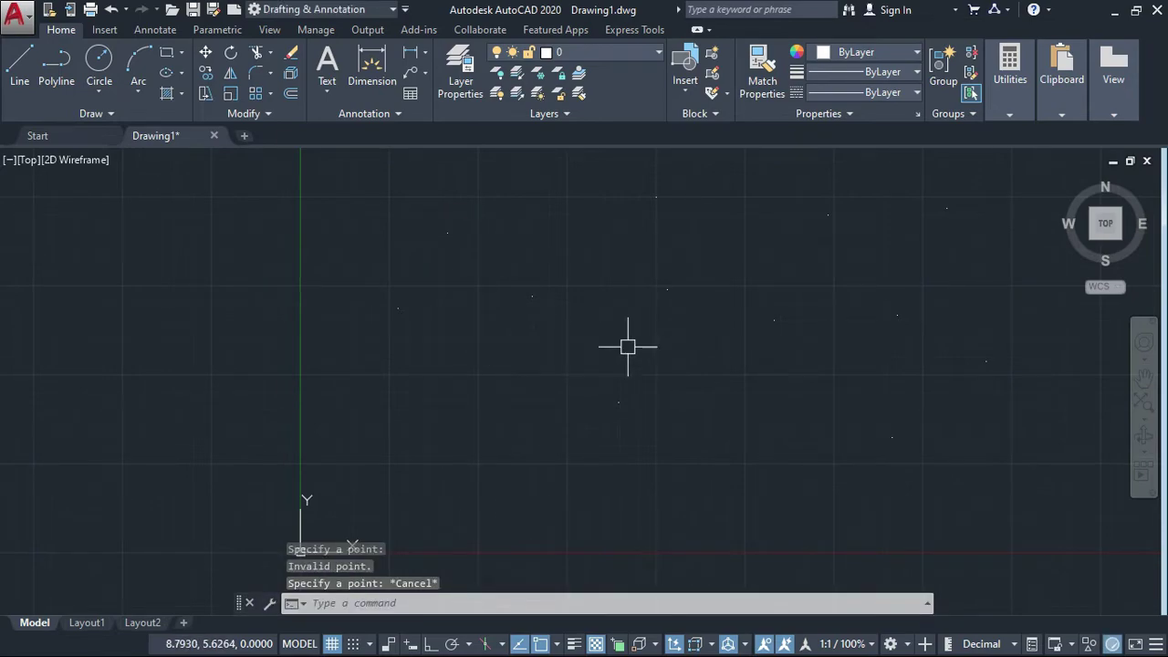
- Pan the view and check one of the scattered points
middle_click_drag(676, 333, 605, 362)
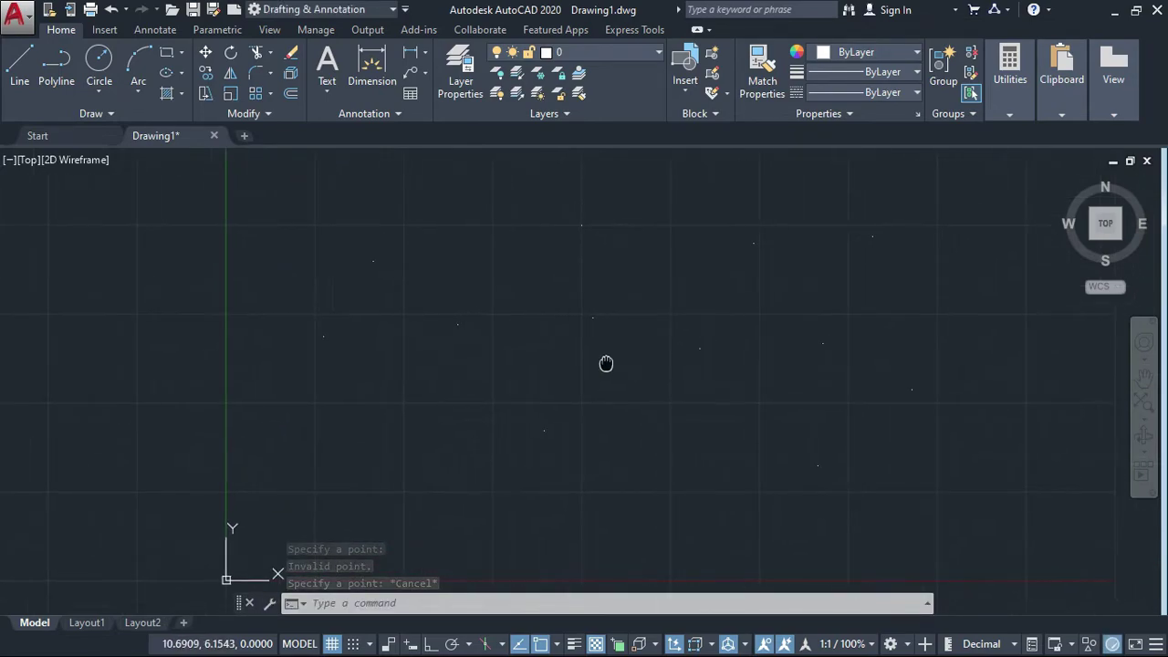
left_click(373, 261)
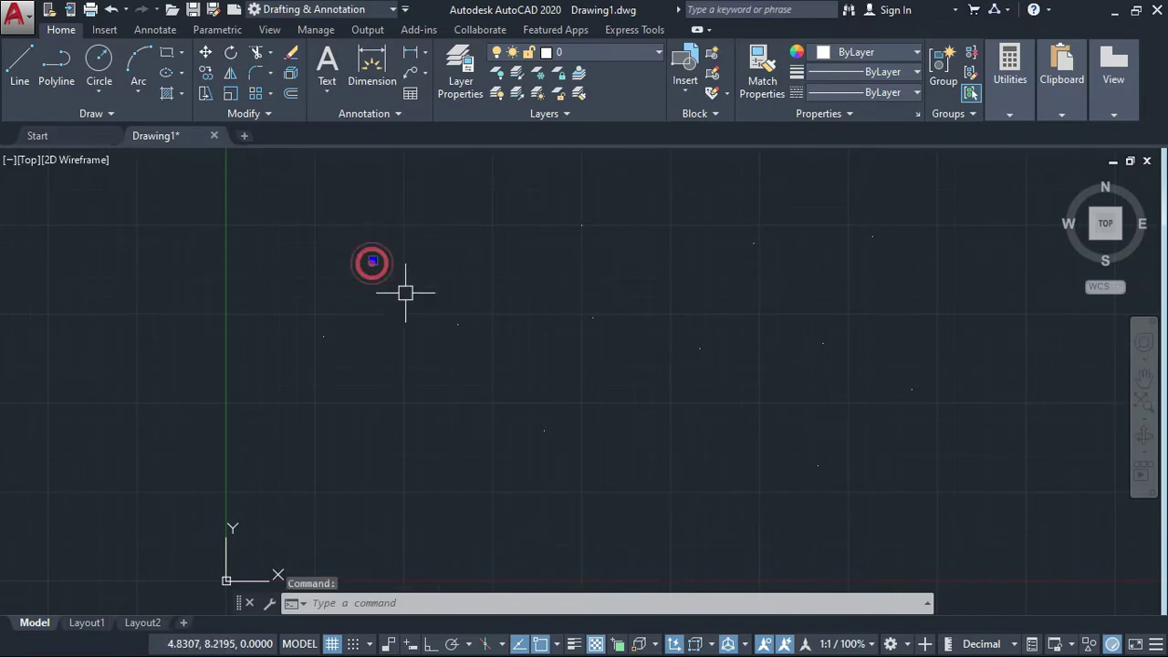
key("Escape")
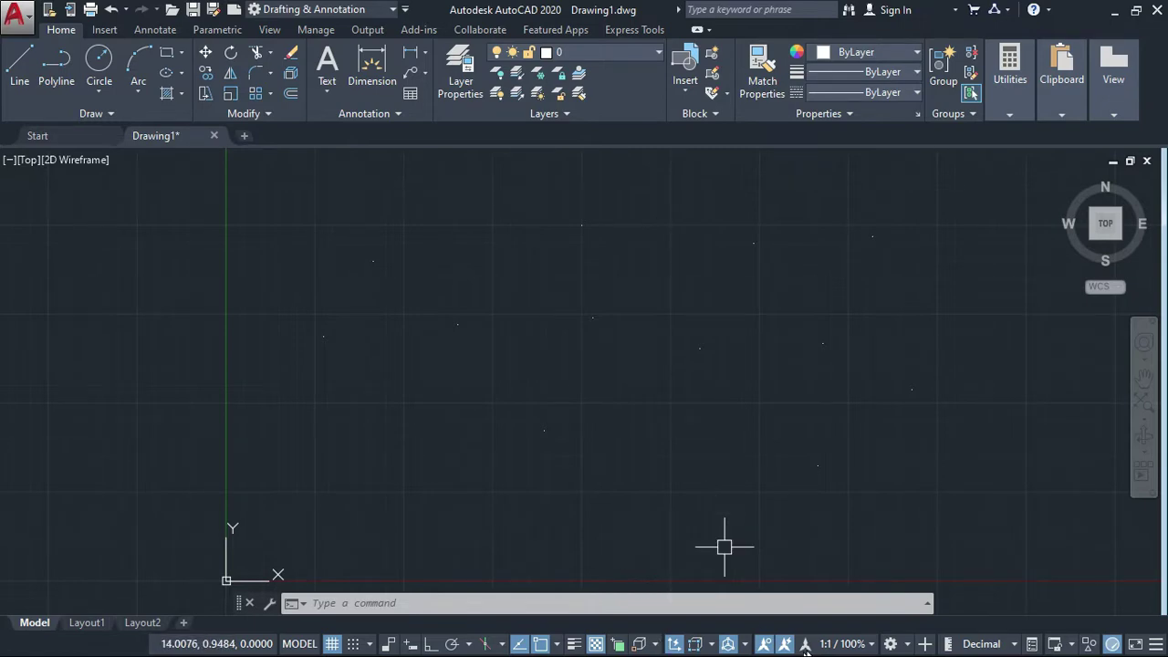
- Minimize AutoCAD and review the slide 2 'Point Definition Mode' chart of point style codes
left_click(1113, 10)
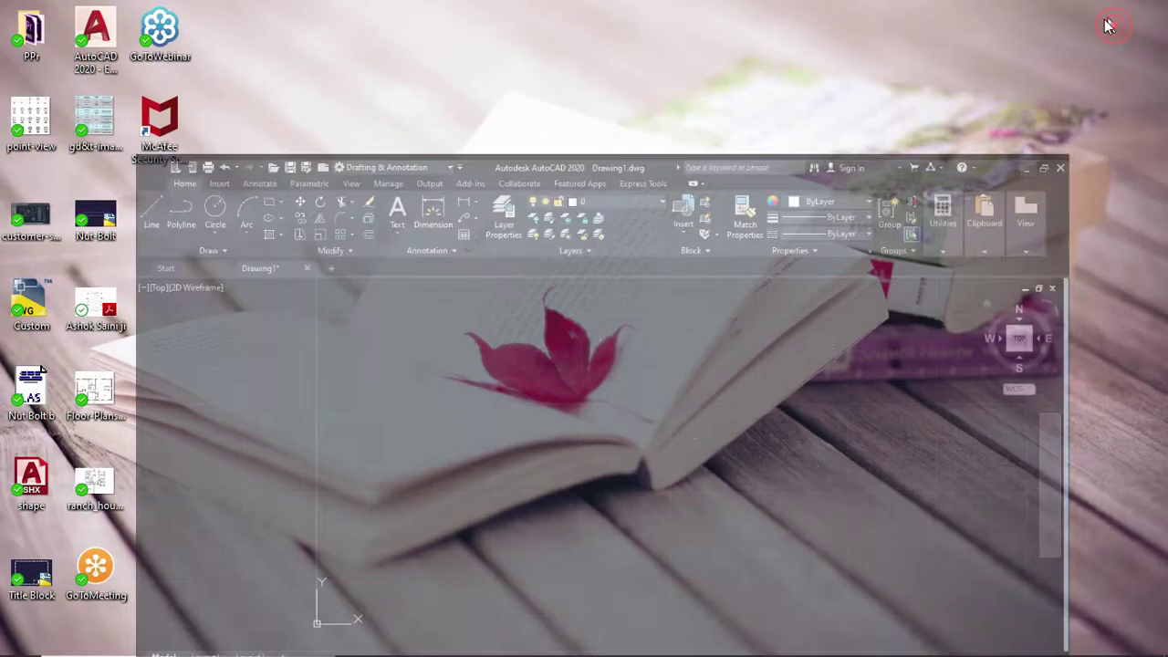
left_click(817, 639)
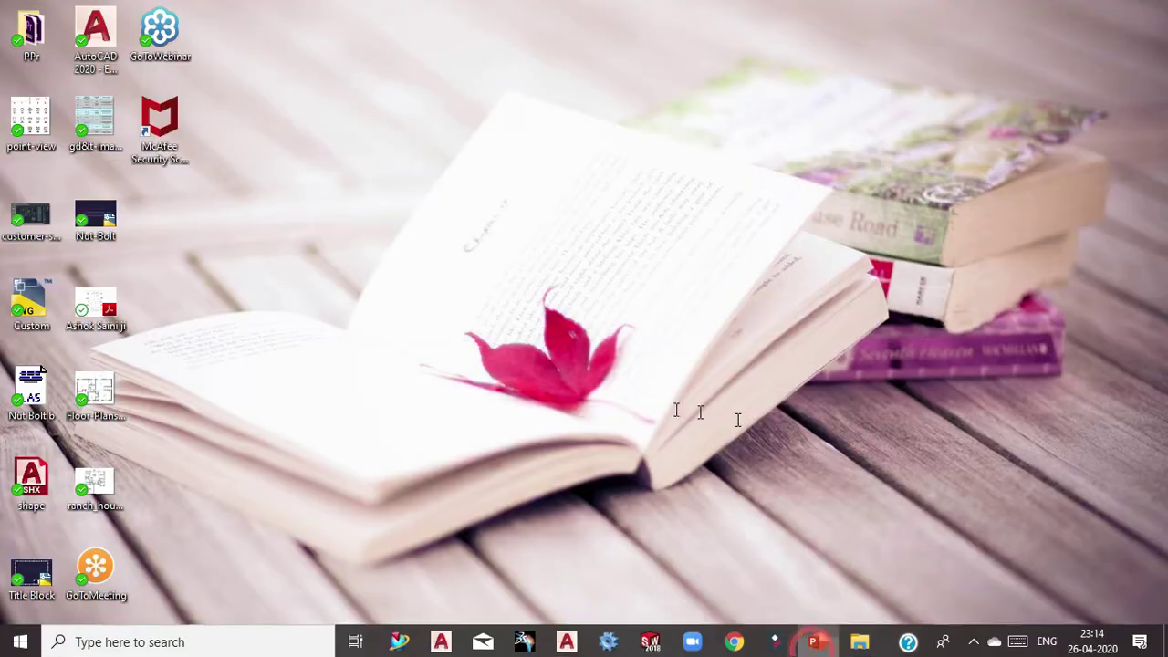
left_click(137, 246)
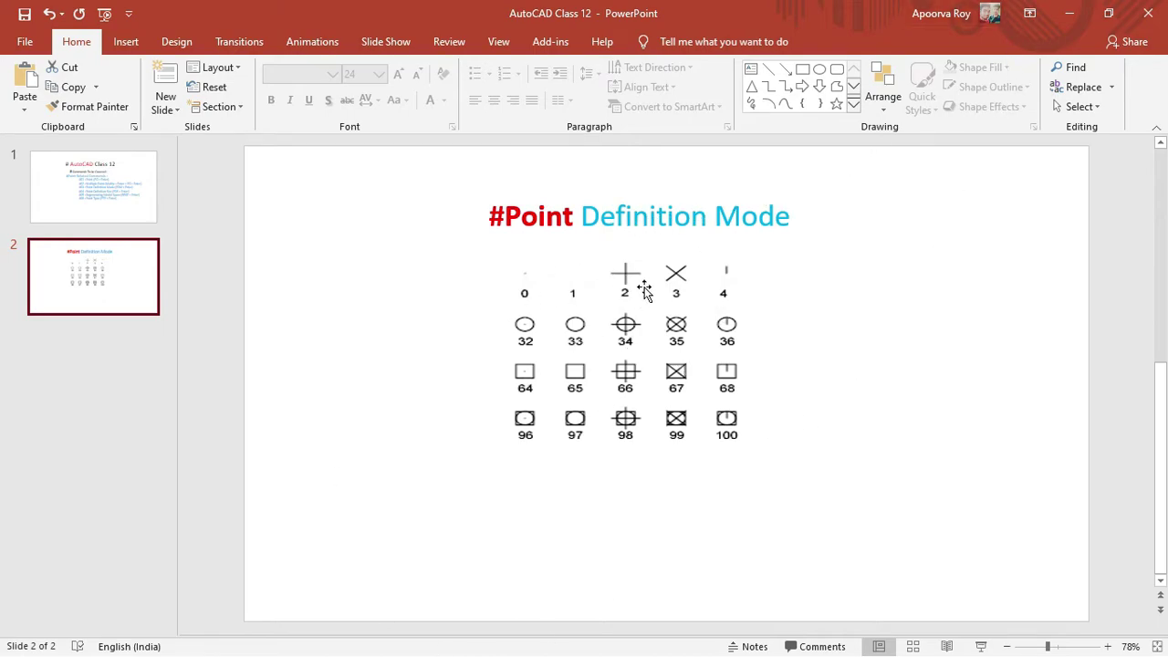
left_click(1068, 13)
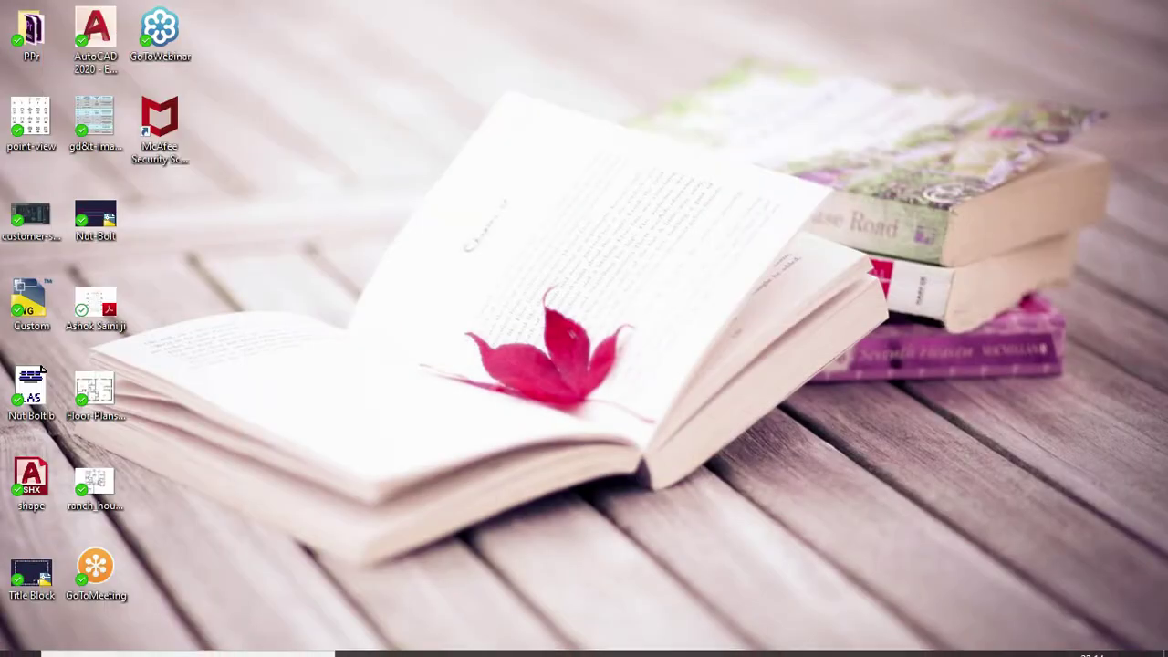
- Return to AutoCAD and set PDMODE to 2 so points show as plus crosses
left_click(568, 640)
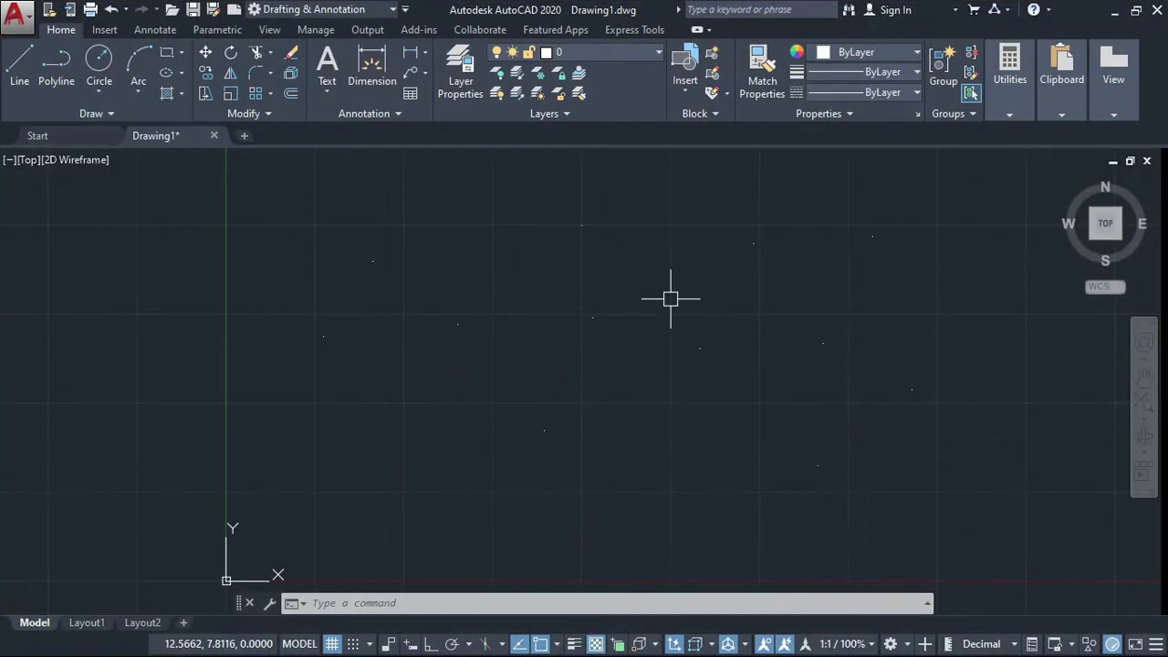
middle_click_drag(702, 391, 688, 401)
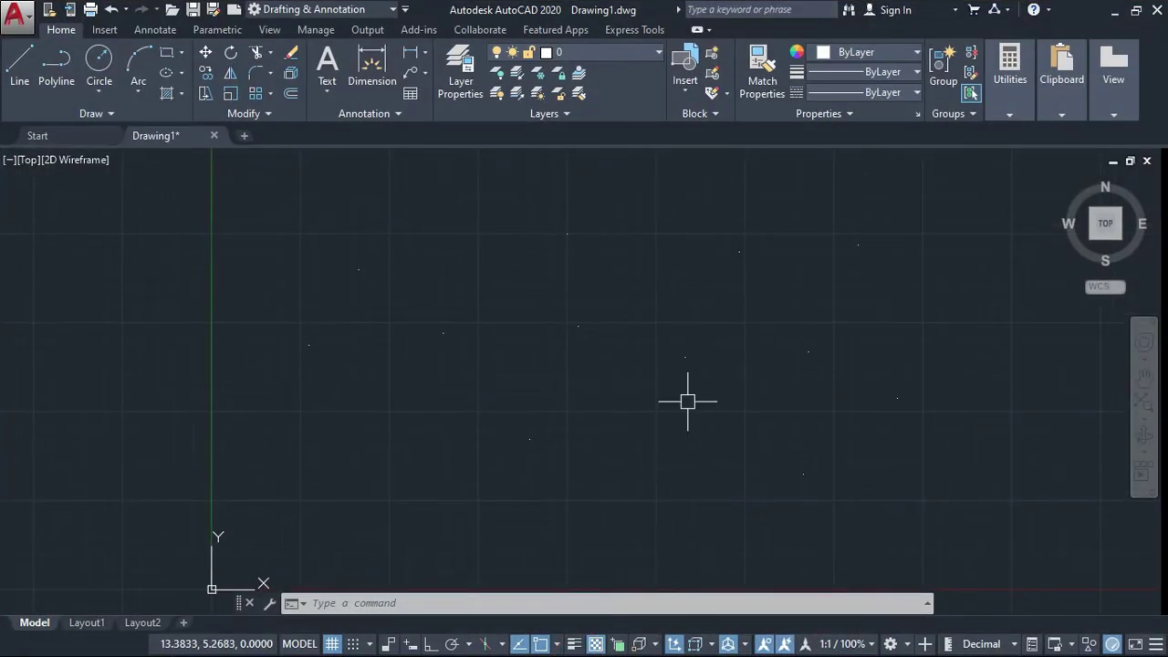
type("p")
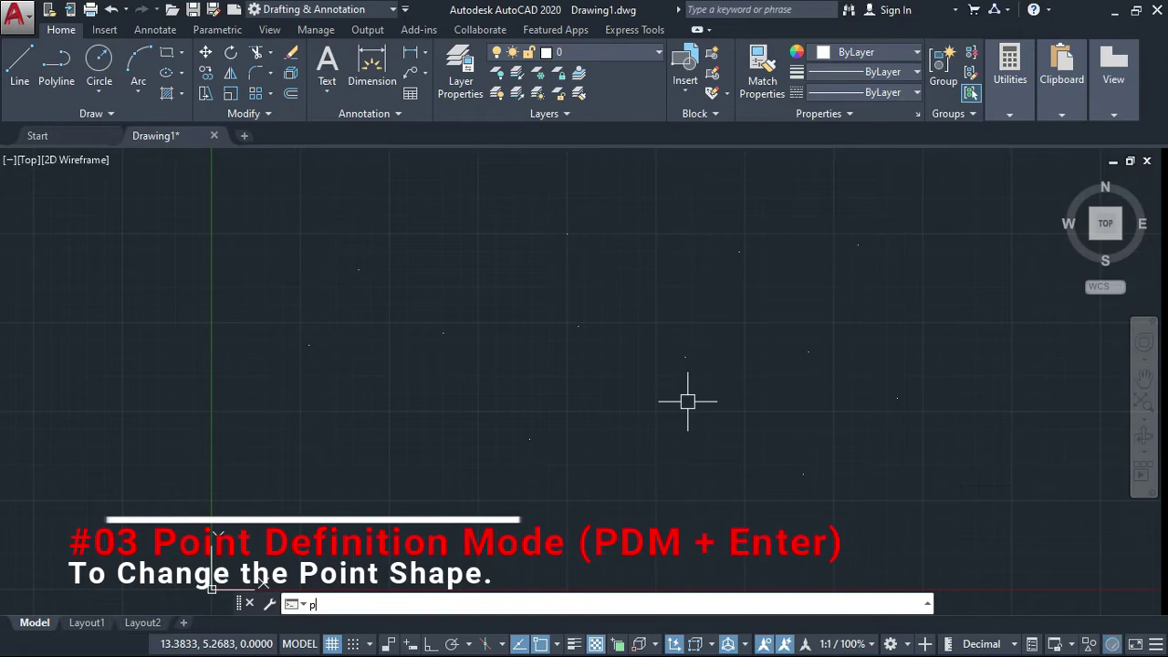
type("dmode")
key("Return")
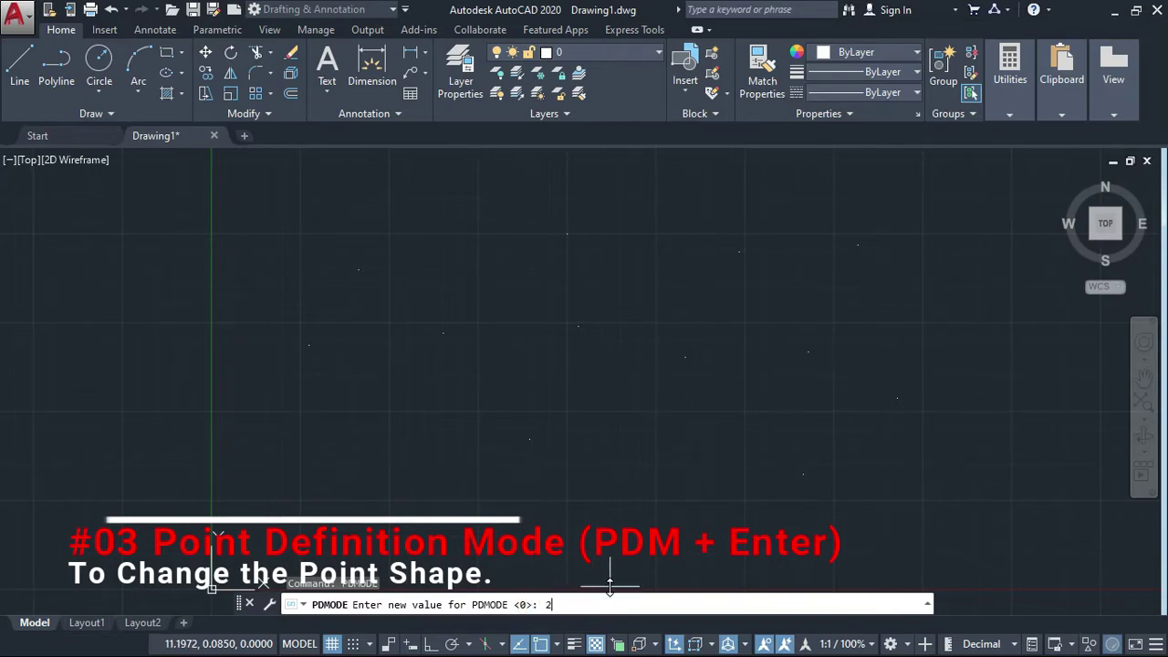
key("Return")
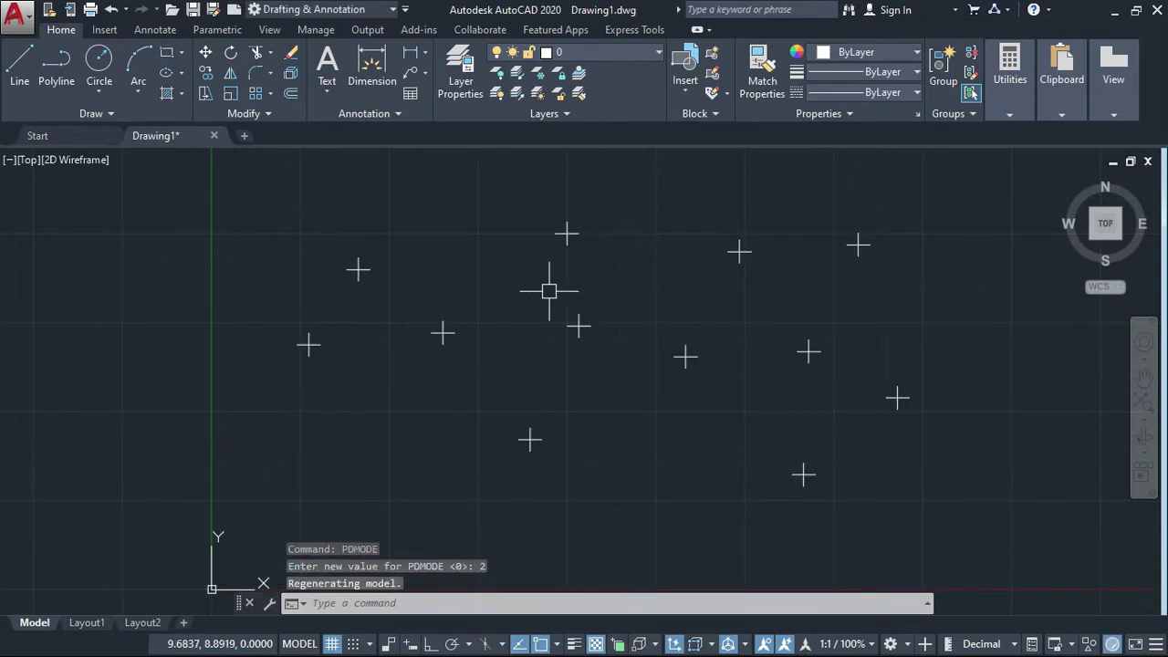
- Change PDMODE to 3 so the points display as X marks
left_click(417, 604)
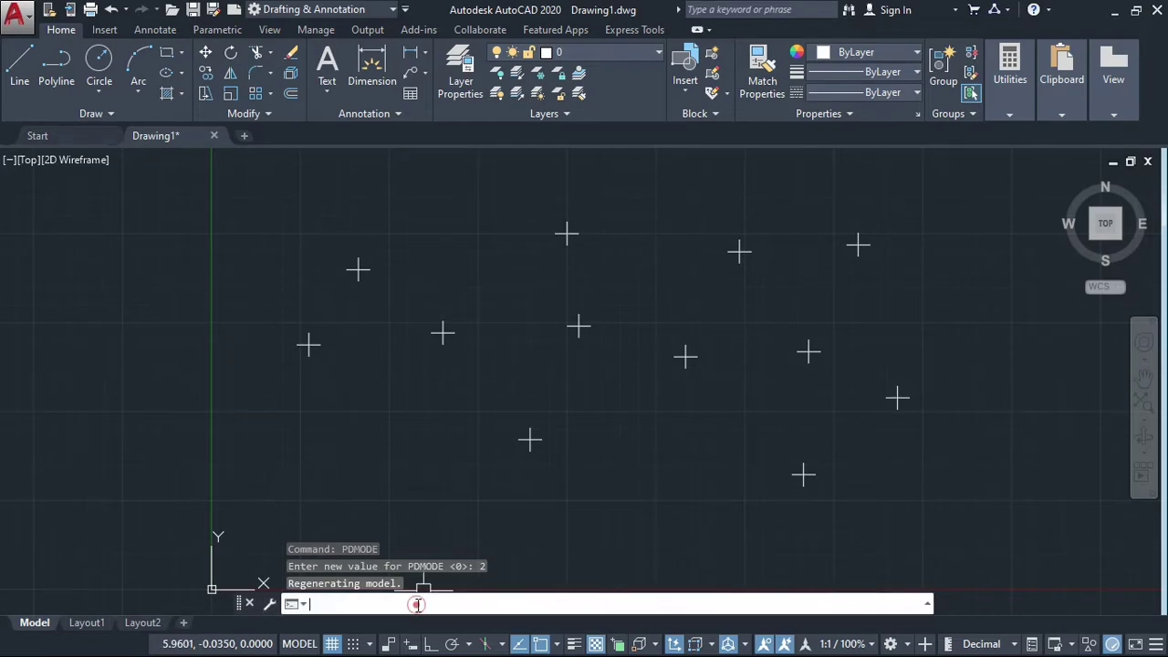
type("pd")
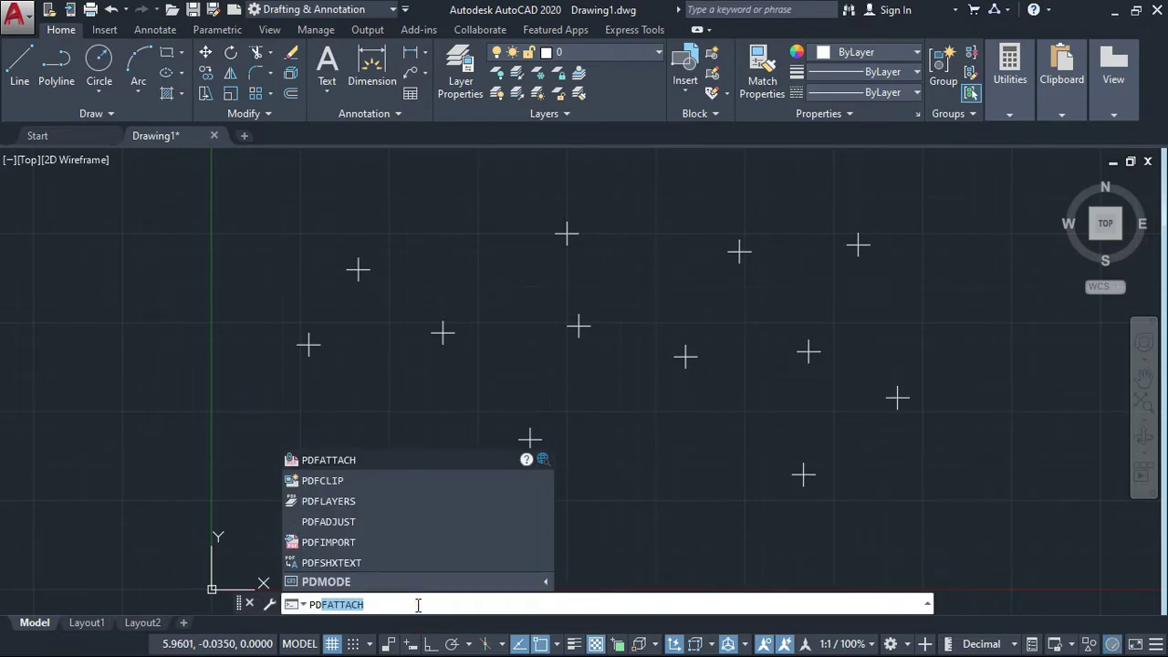
type("m")
key("Return")
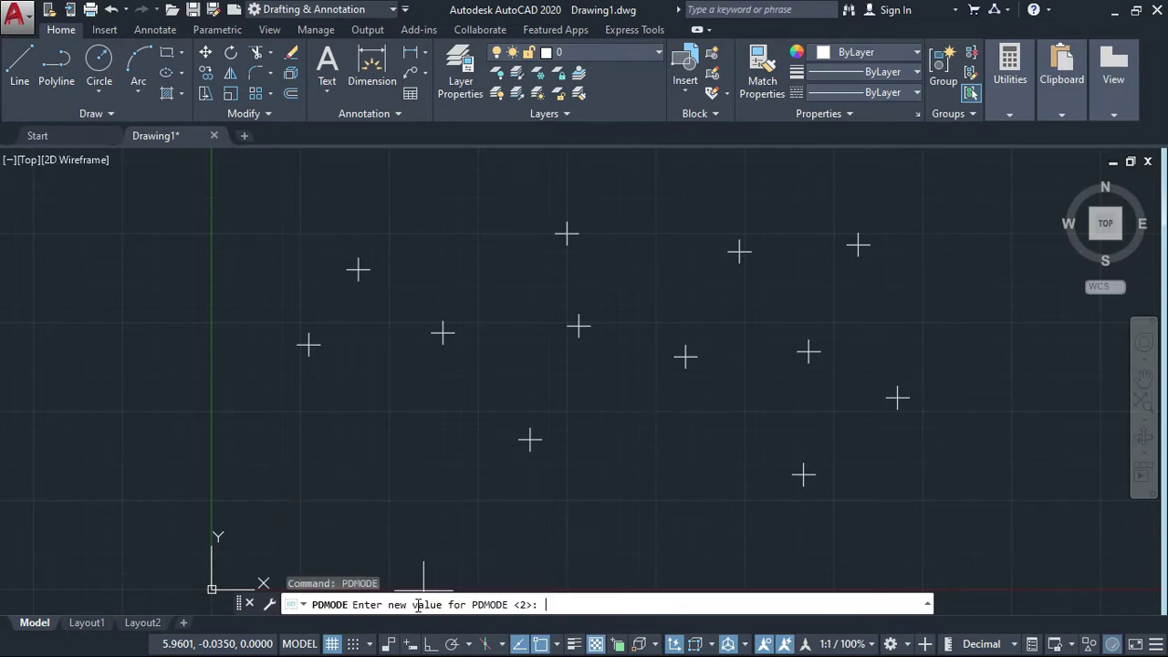
key("Return")
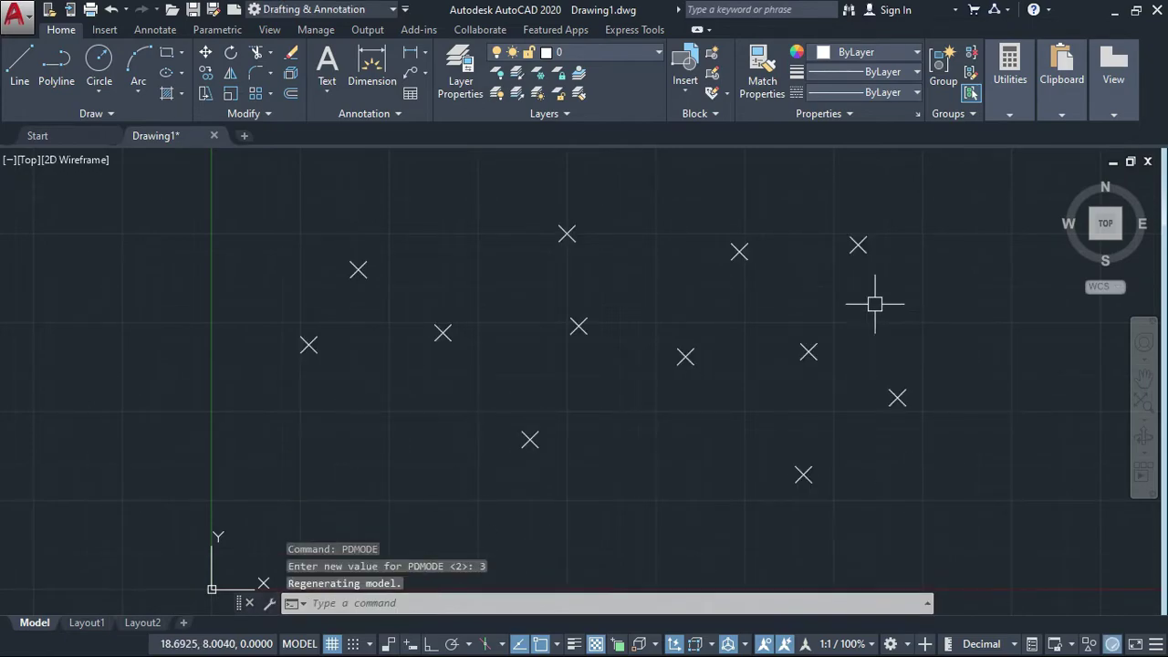
- Pan and zoom around the drawing to inspect and recentre the enlarged X markers
middle_click_drag(789, 308, 688, 307)
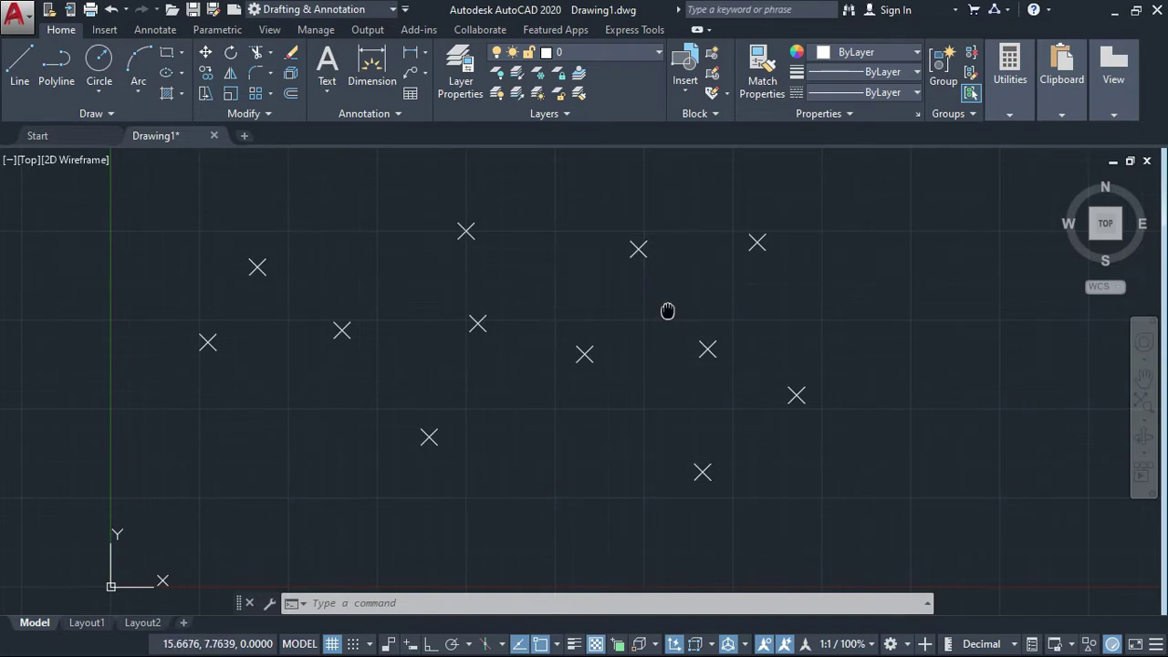
middle_click_drag(667, 311, 656, 327)
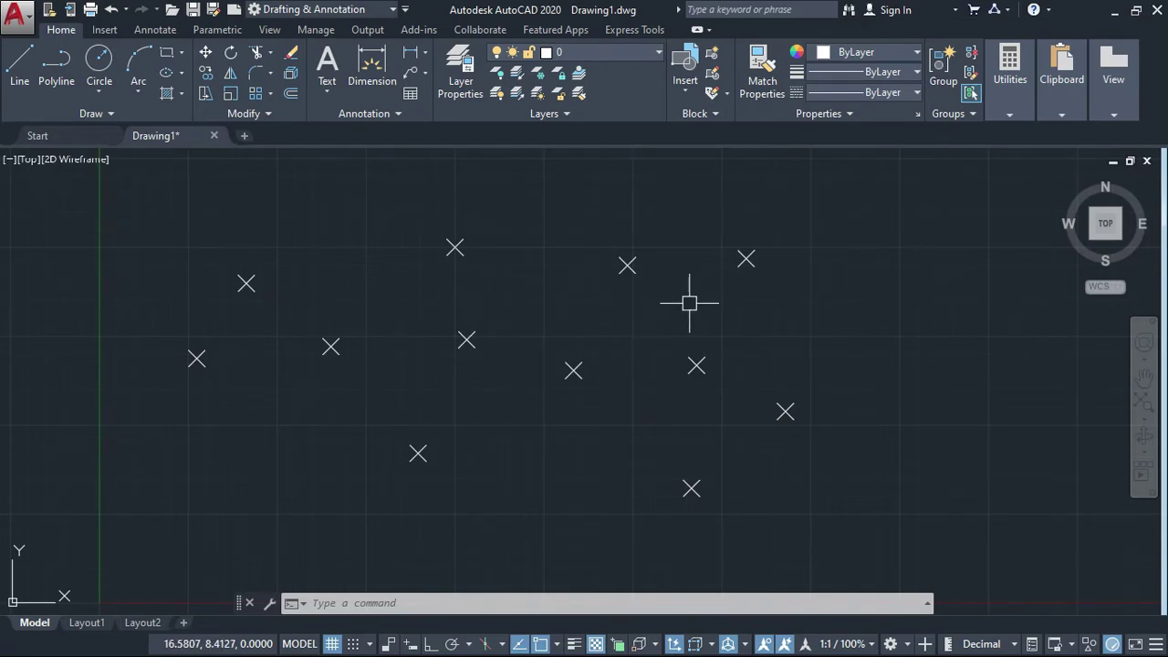
scroll(689, 302, "down", 10)
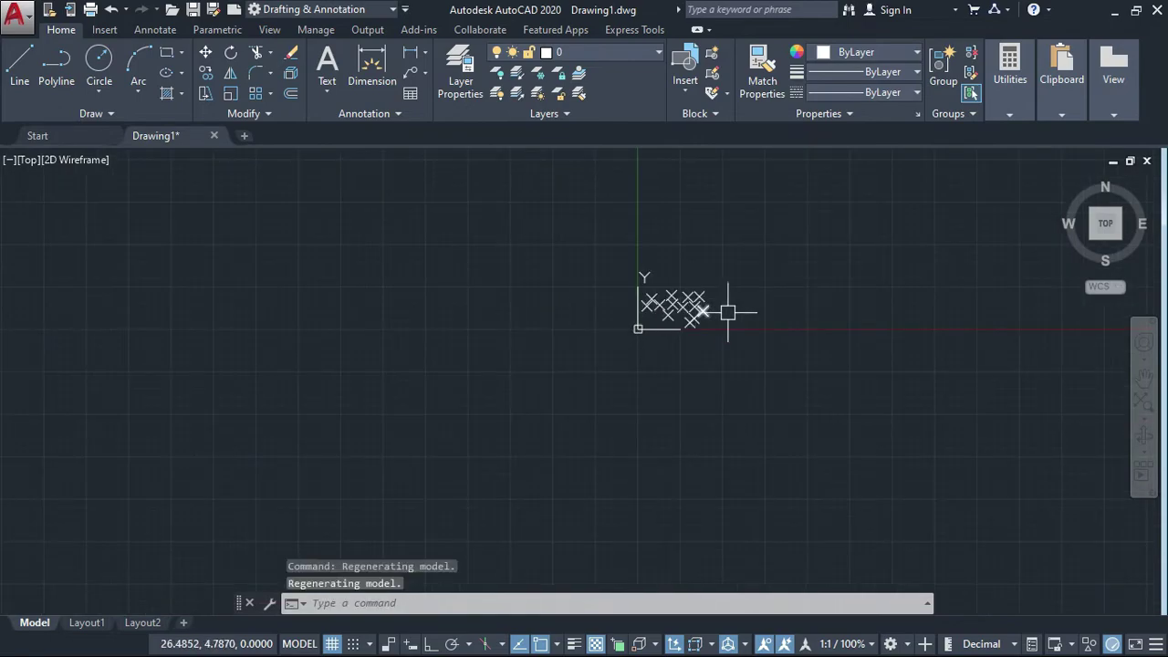
scroll(695, 303, "up", 4)
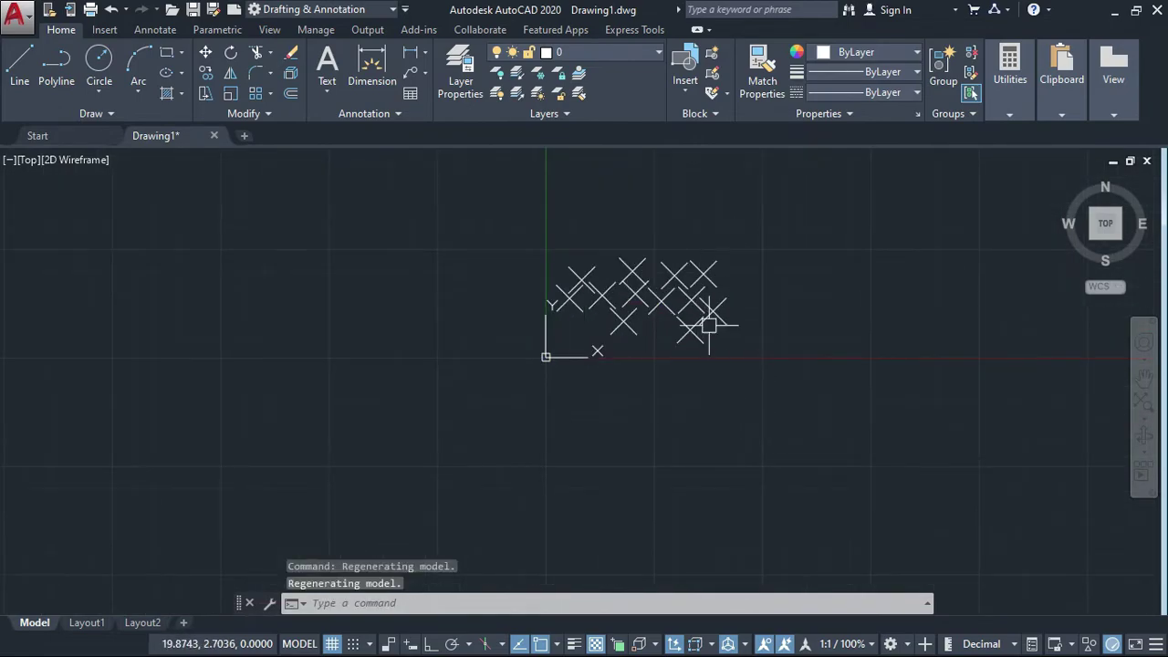
scroll(701, 315, "up", 6)
scroll(830, 357, "up", 6)
scroll(954, 386, "down", 3)
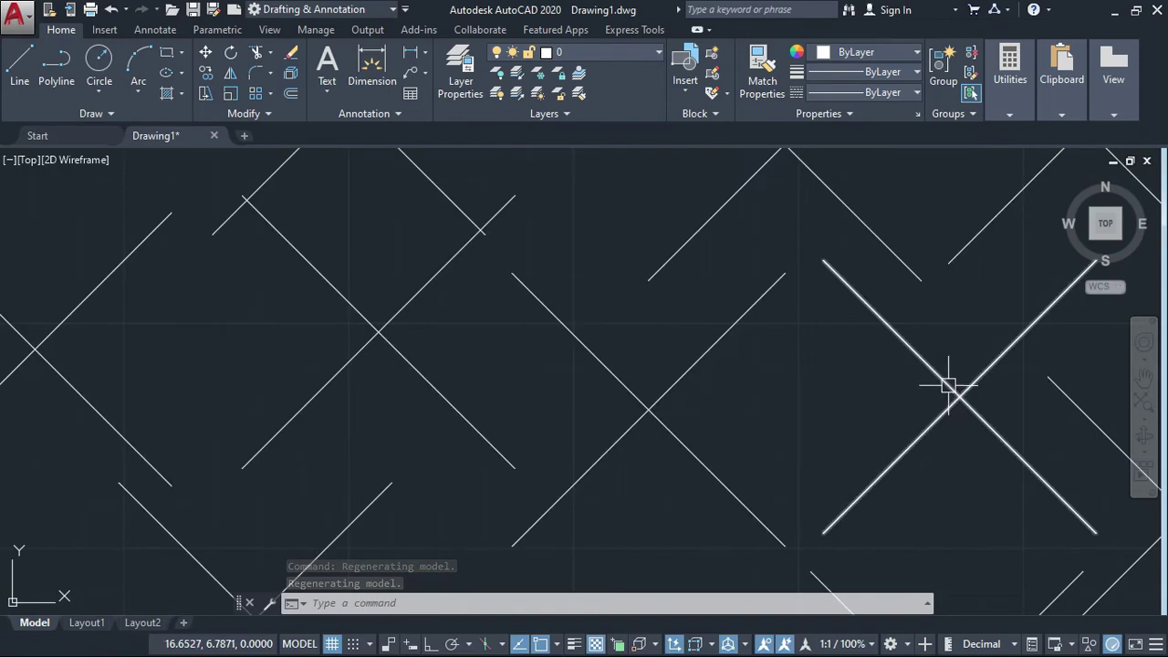
middle_click_drag(954, 385, 711, 443)
scroll(735, 388, "up", 4)
scroll(769, 396, "down", 8)
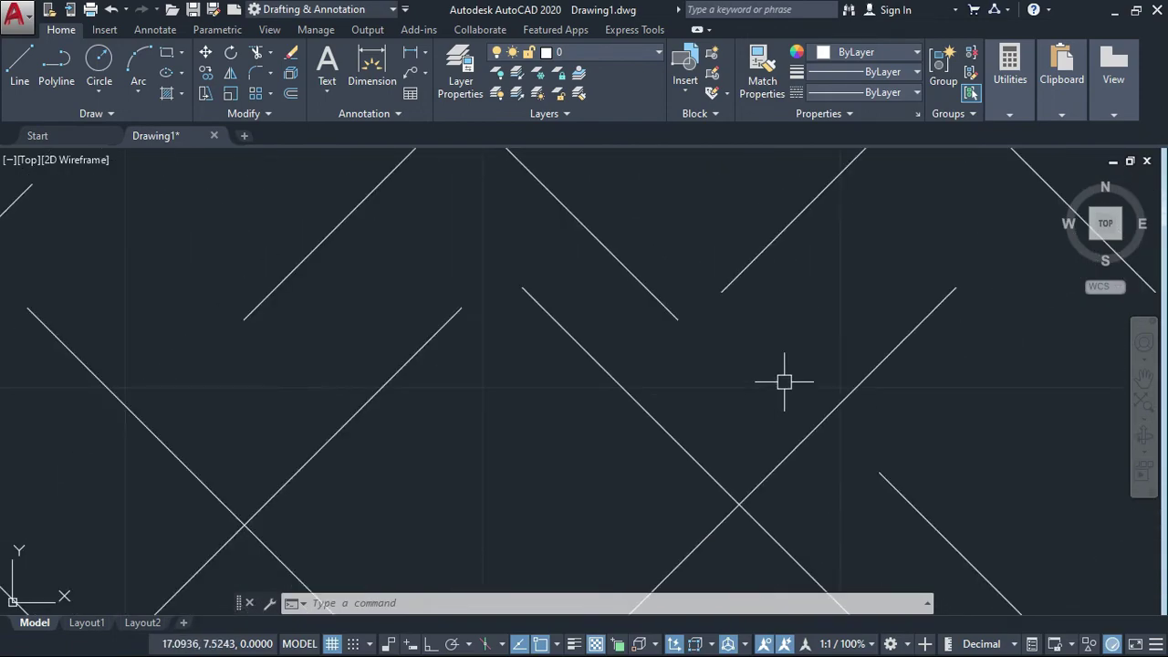
middle_click_drag(708, 386, 667, 305)
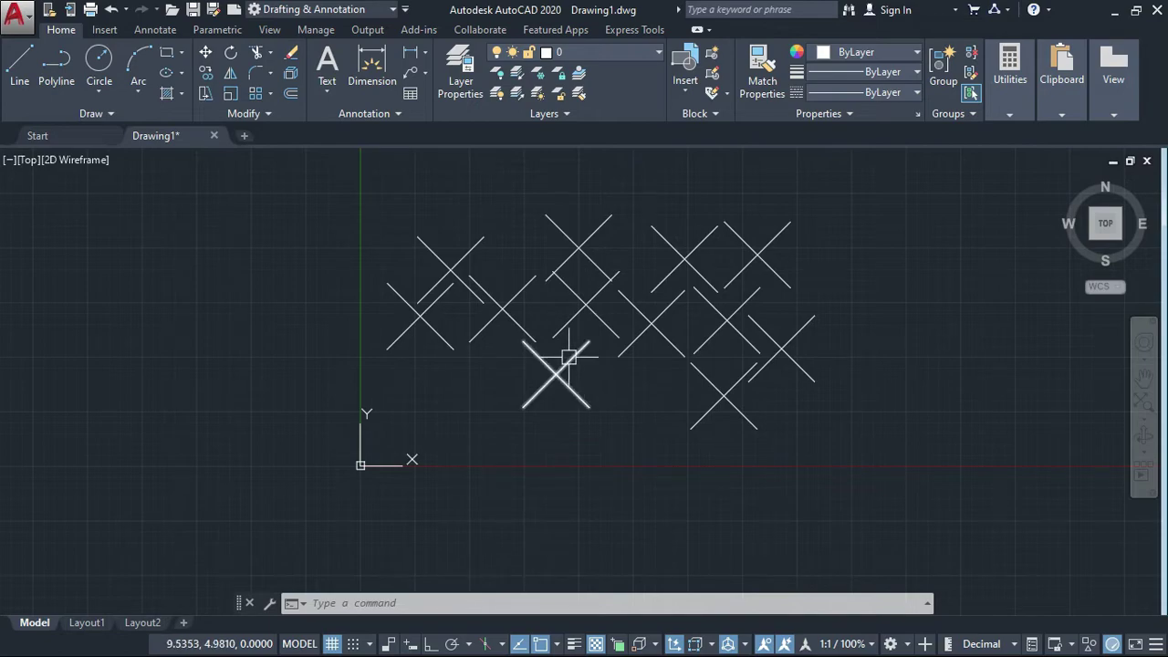
middle_click_drag(568, 356, 476, 379)
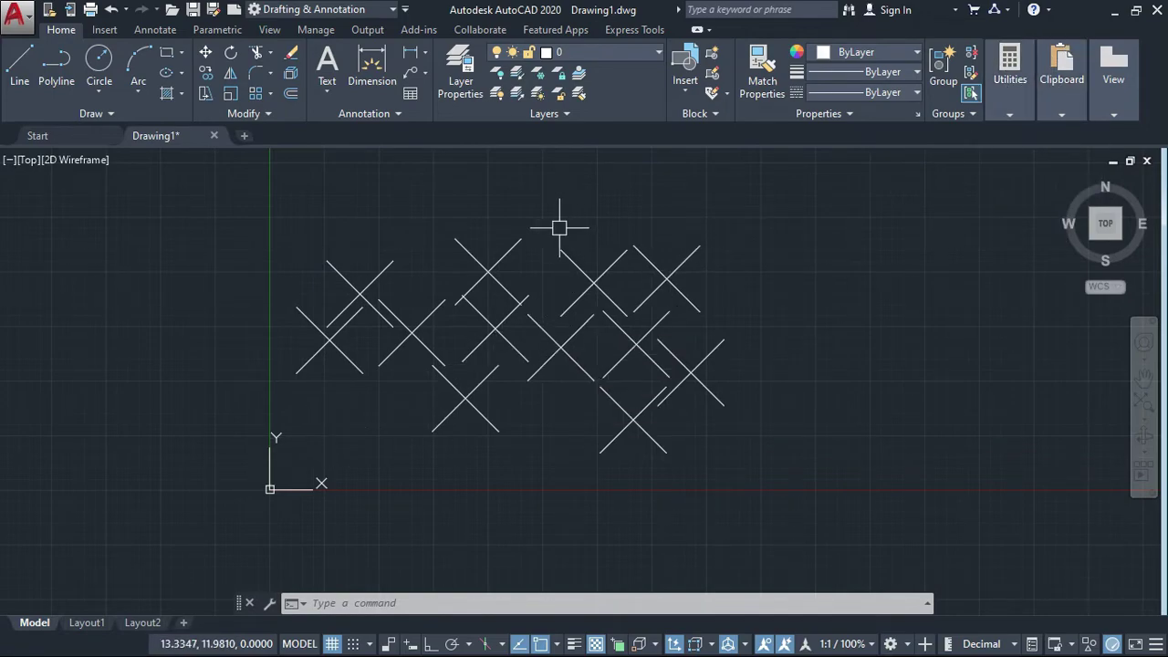
middle_click_drag(497, 310, 484, 310)
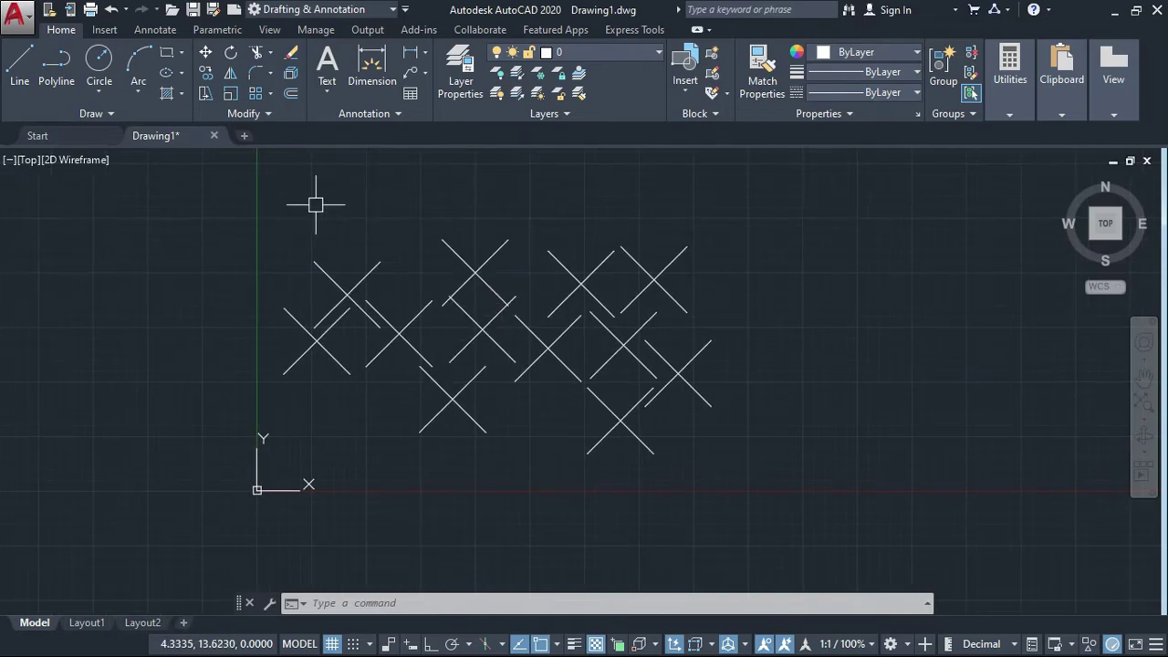
scroll(511, 331, "up", 4)
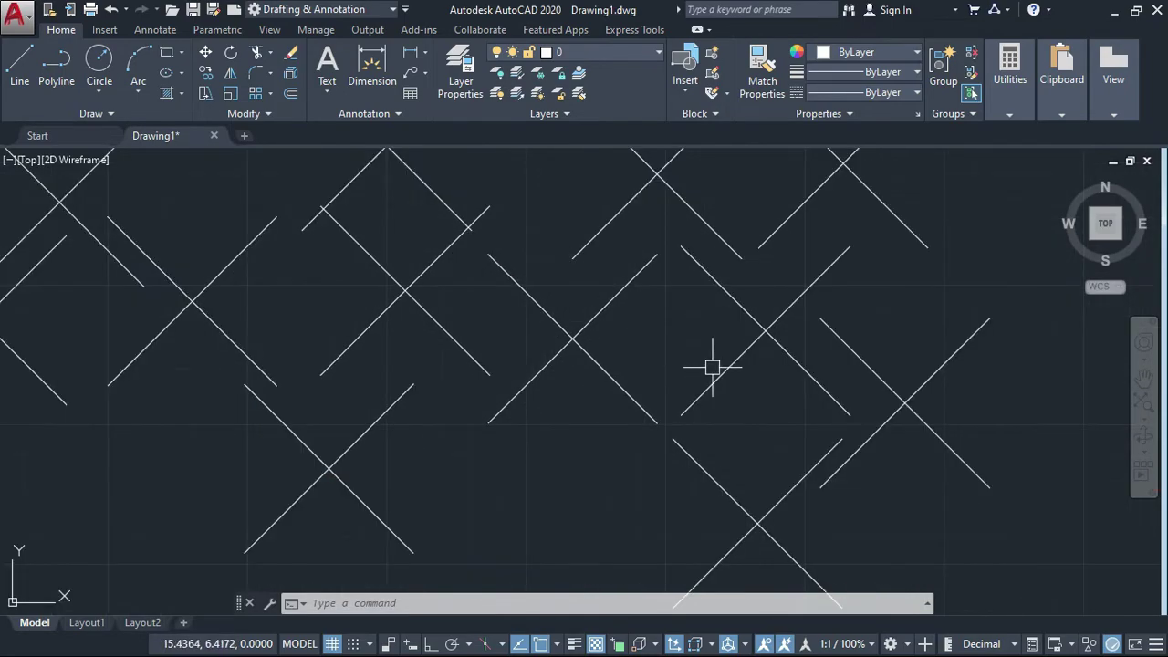
scroll(794, 356, "down", 3)
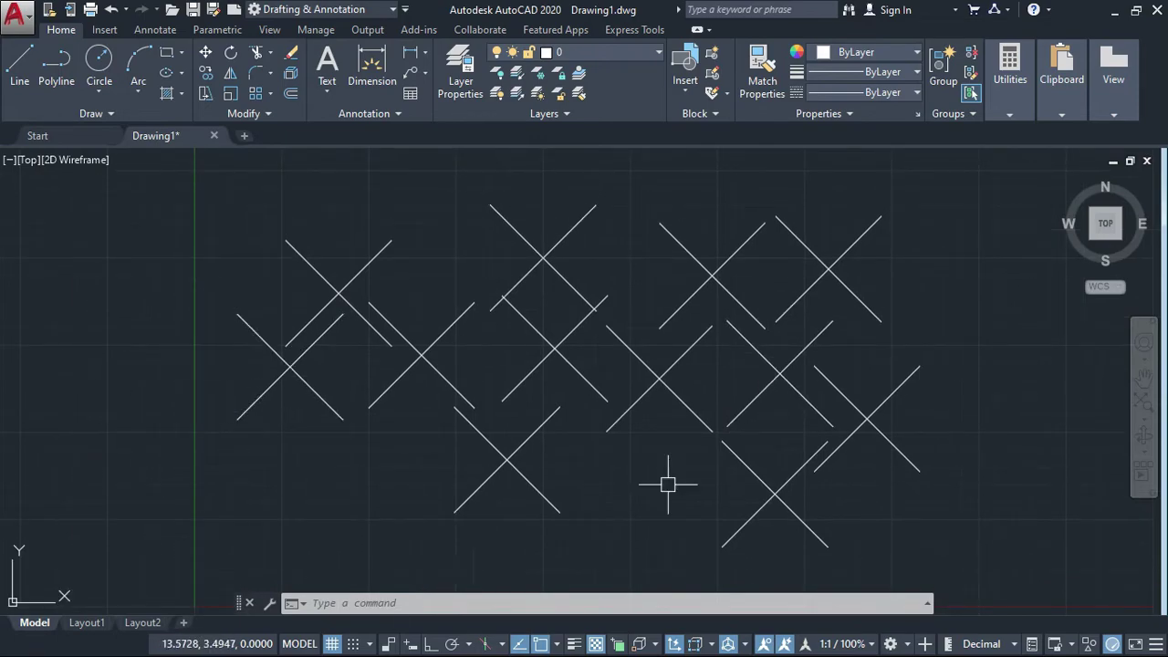
mouse_move(85, 629)
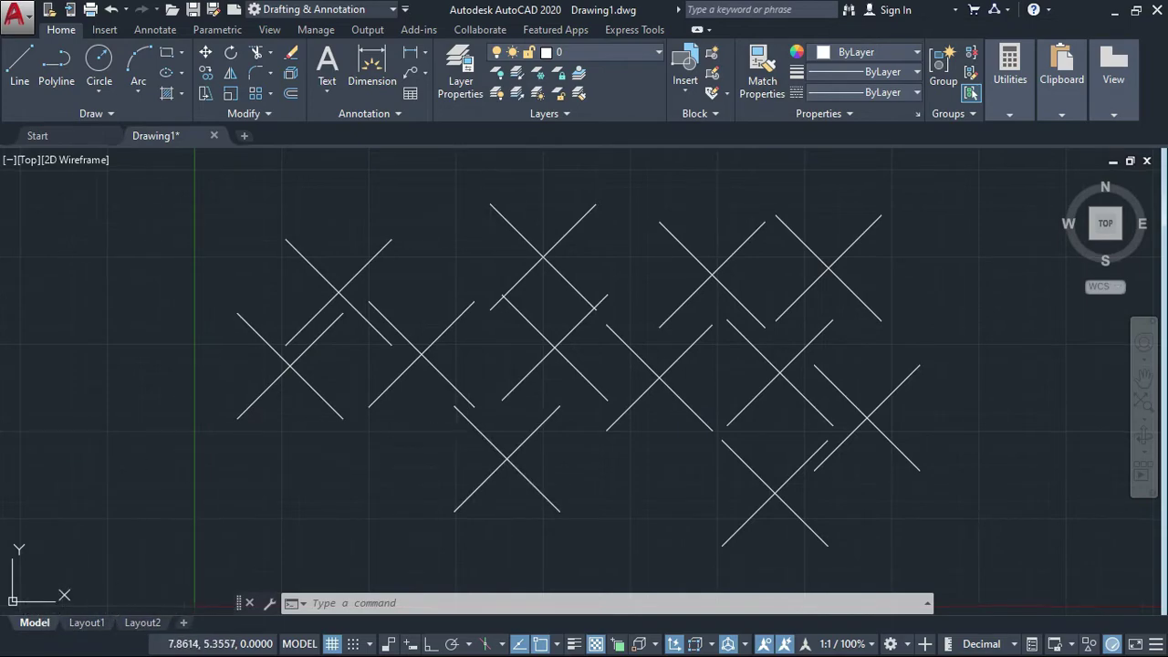
middle_click_drag(476, 417, 419, 417)
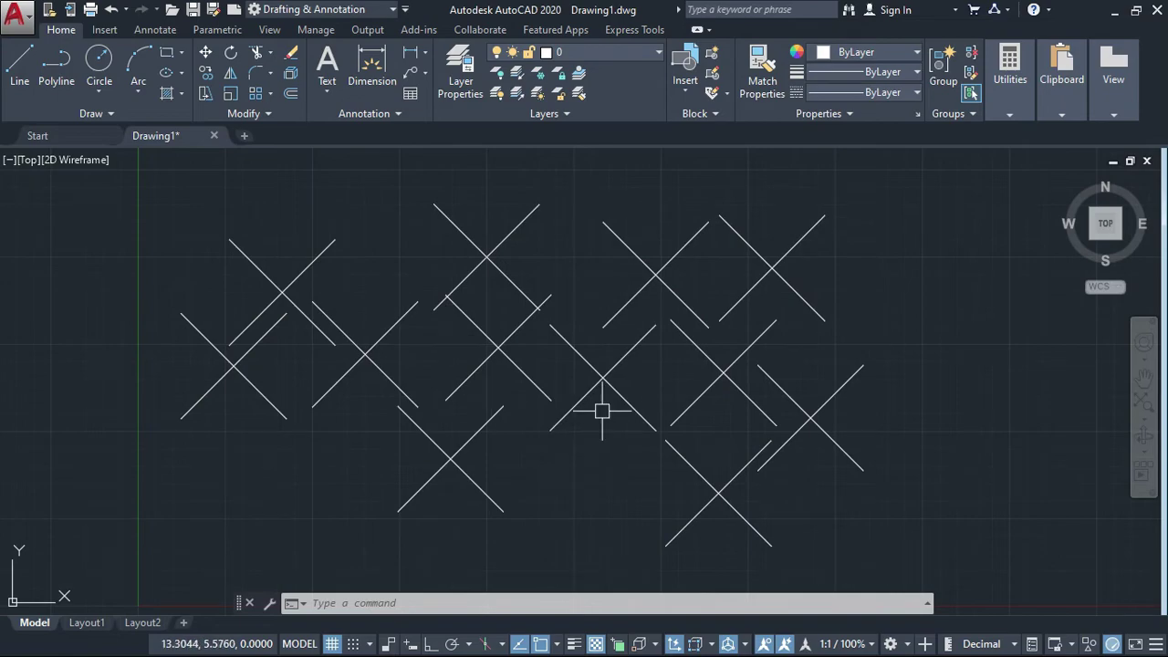
- Regenerate the drawing with REGEN and reposition the view of the points
type("re")
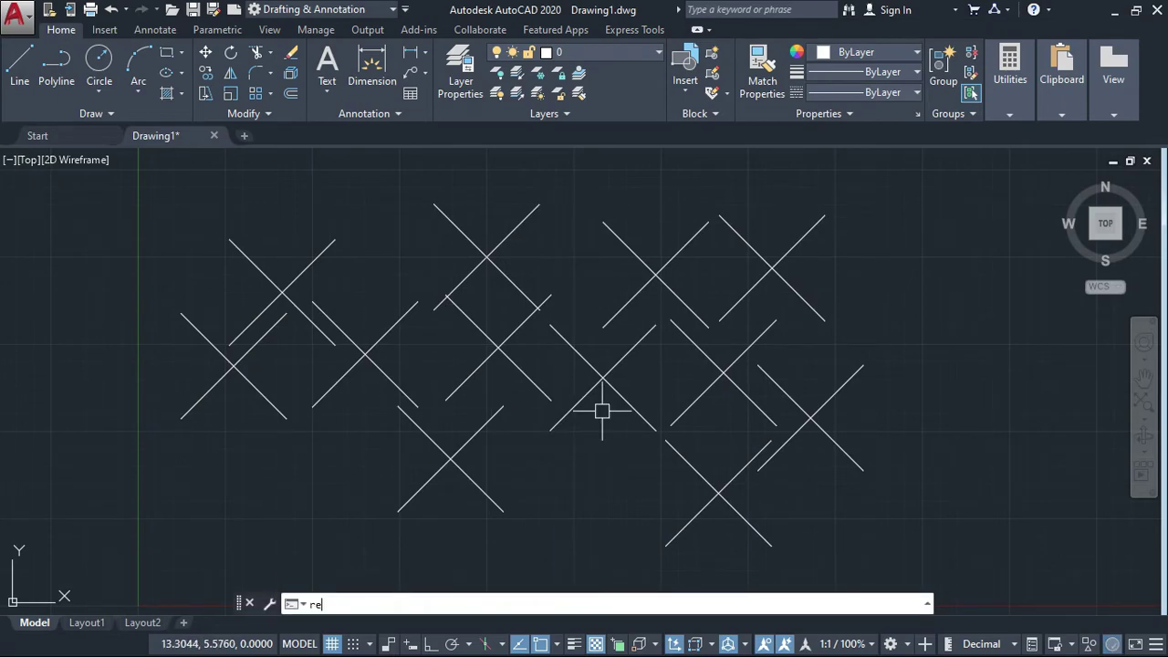
type("ge")
key("Return")
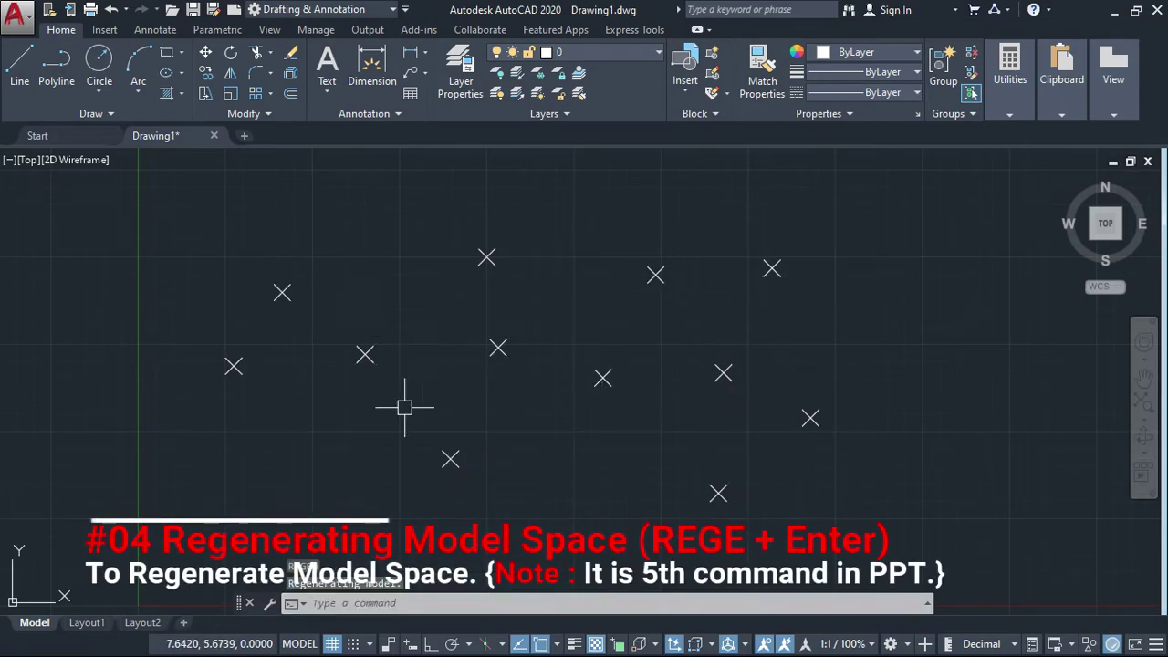
scroll(612, 424, "up", 3)
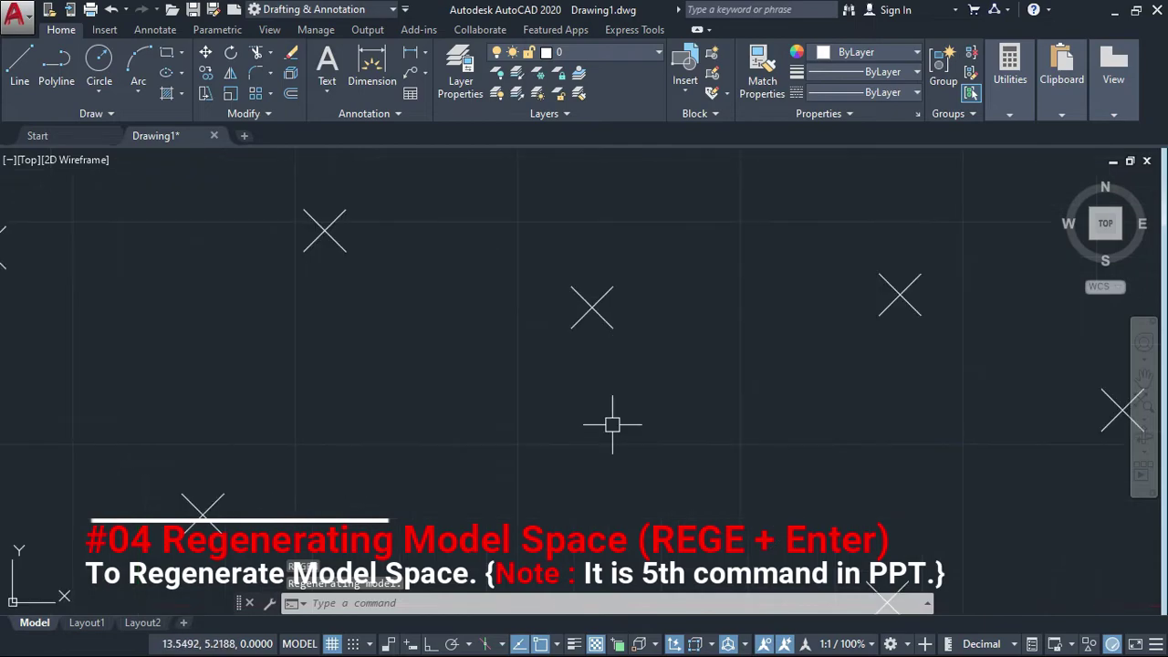
scroll(667, 378, "down", 5)
middle_click_drag(676, 347, 617, 363)
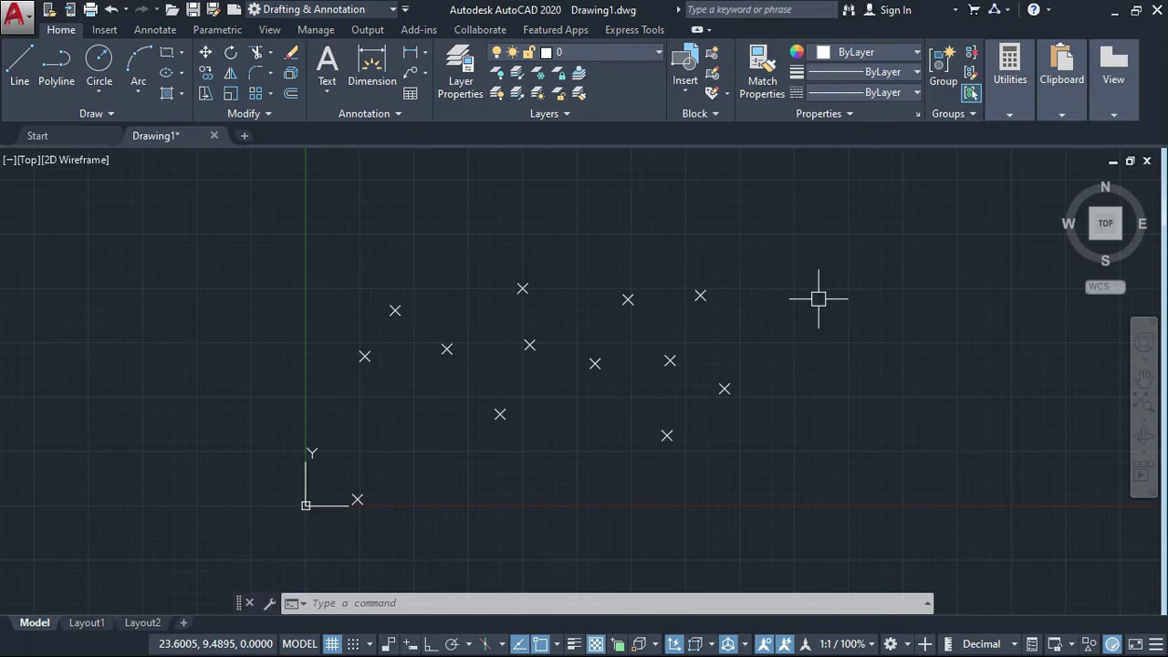
middle_click_drag(790, 325, 754, 331)
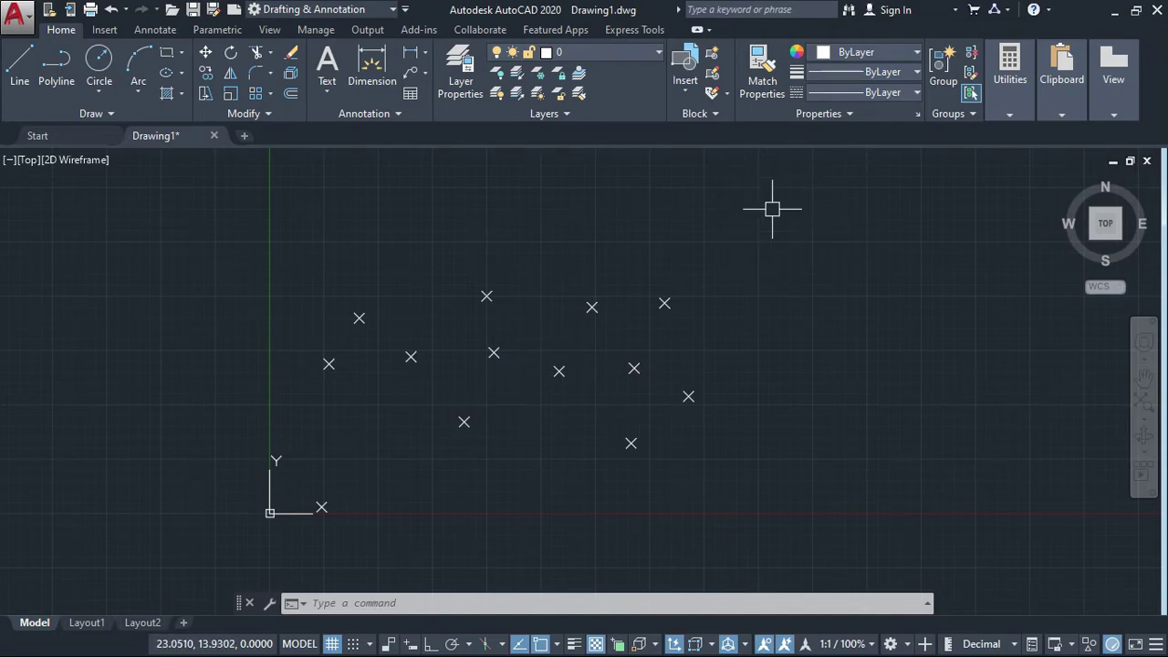
middle_click_drag(736, 326, 703, 333)
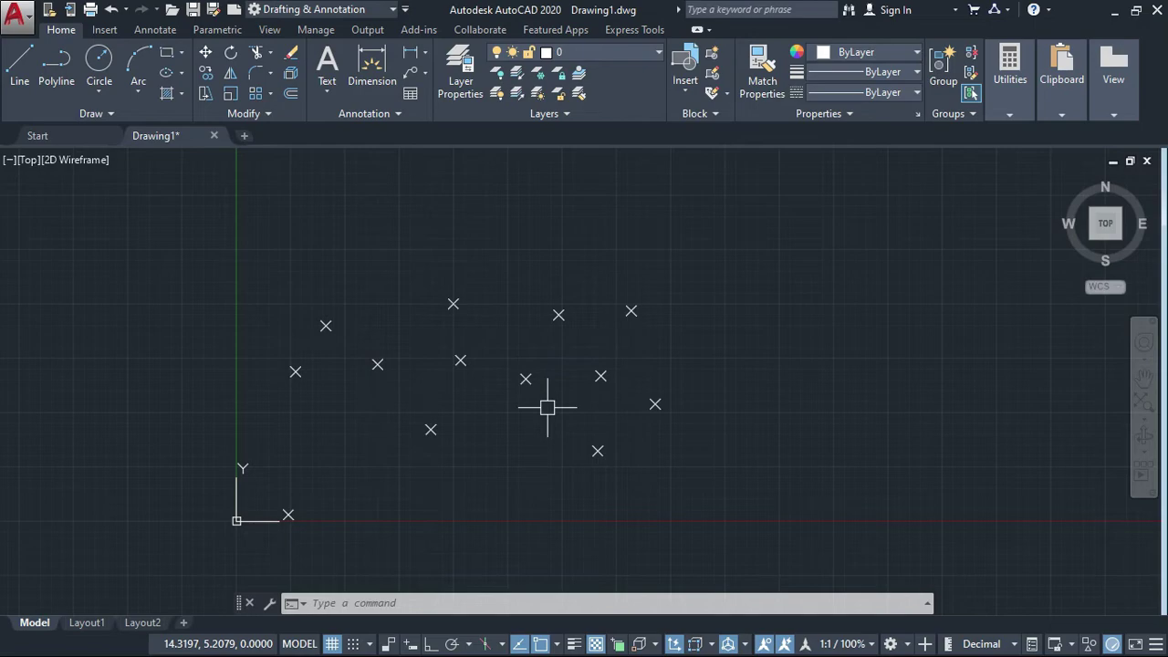
- Run REGEN again so the X markers redraw smaller at a consistent size
type("re")
key("Return")
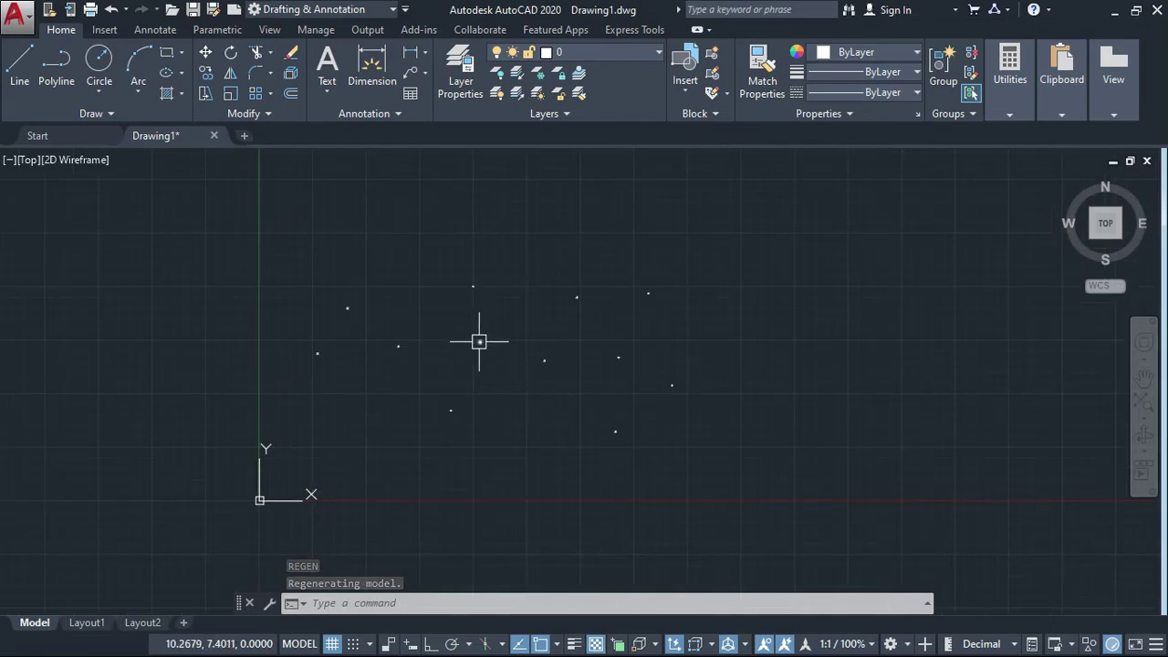
mouse_move(483, 344)
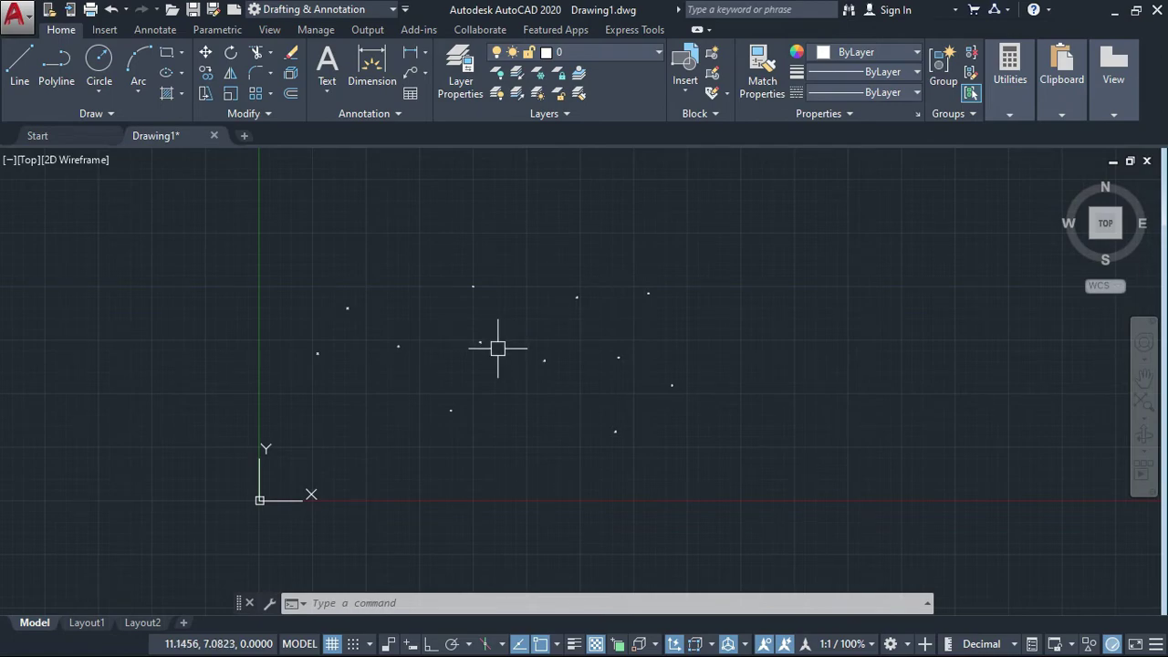
mouse_move(517, 342)
middle_mouse_down()
mouse_move(499, 347)
mouse_move(521, 335)
middle_mouse_up()
scroll(498, 347, "up", 3)
scroll(511, 357, "down", 1)
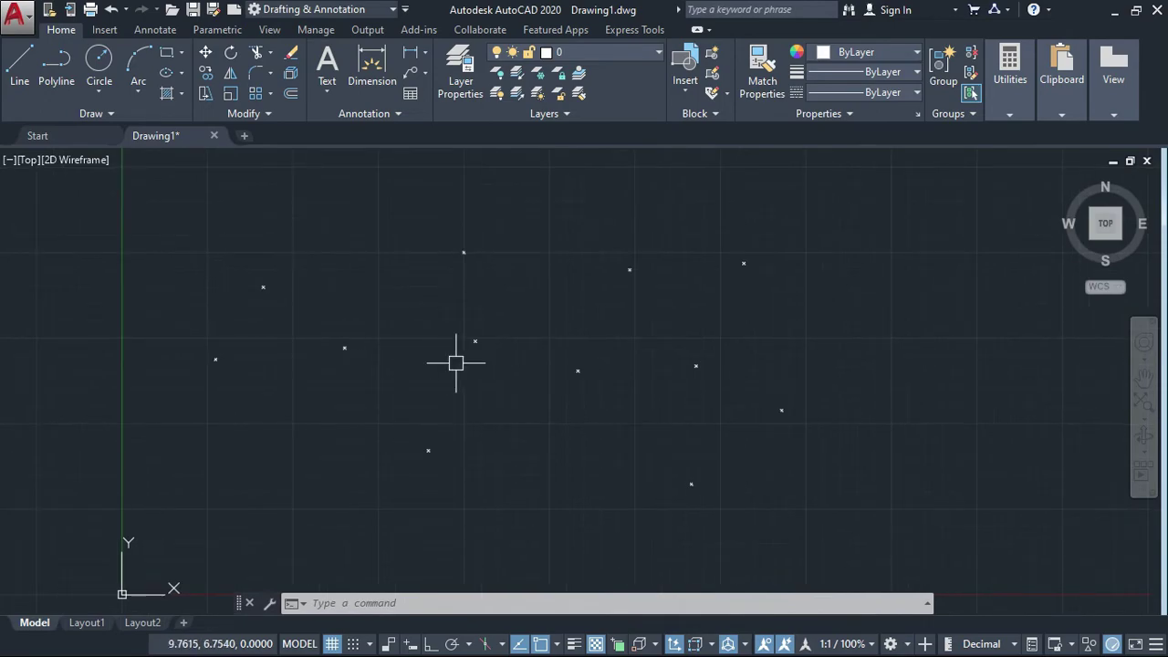
- Set PDSIZE to 1 and zoom to check the X marker size
type("pds")
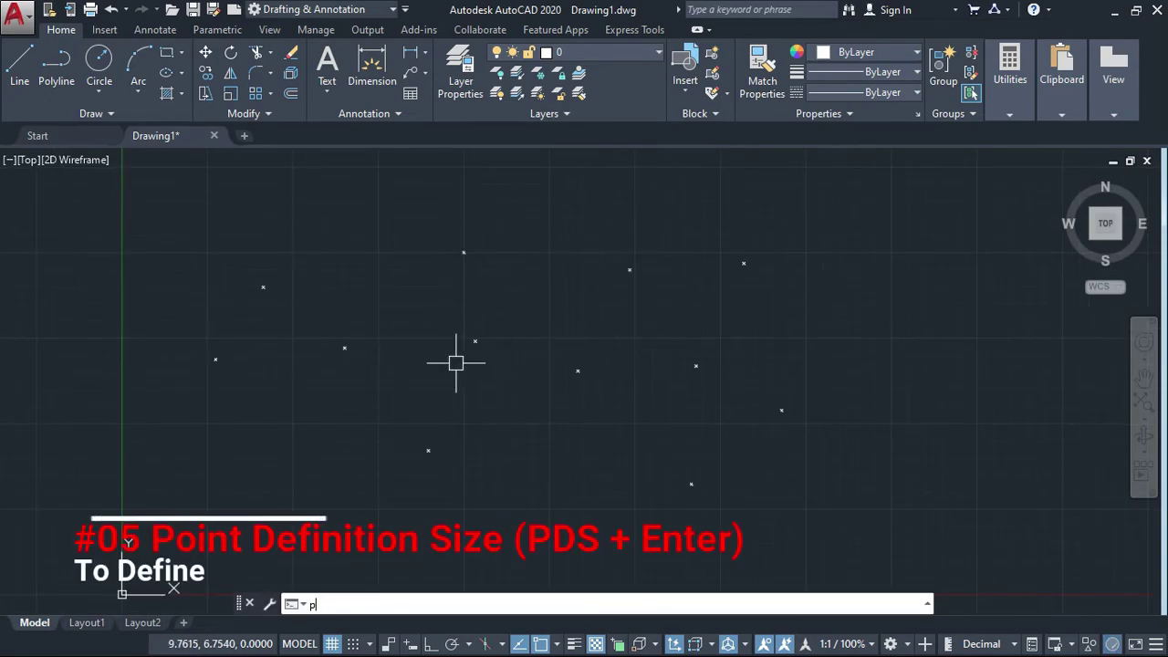
key("Return")
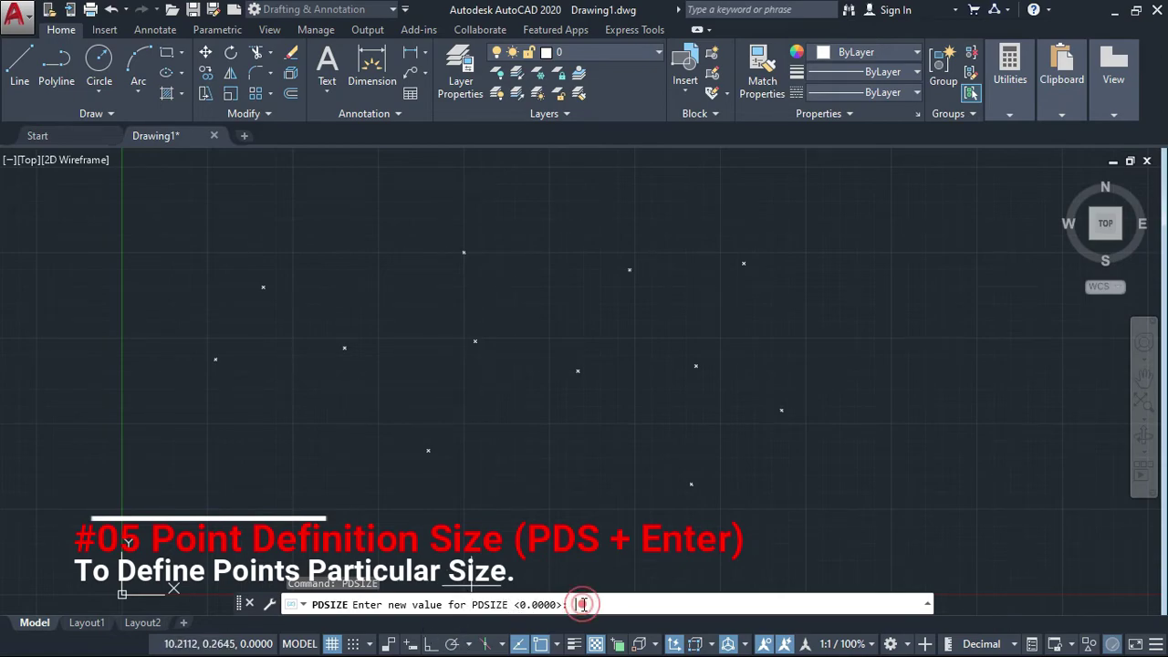
key("Return")
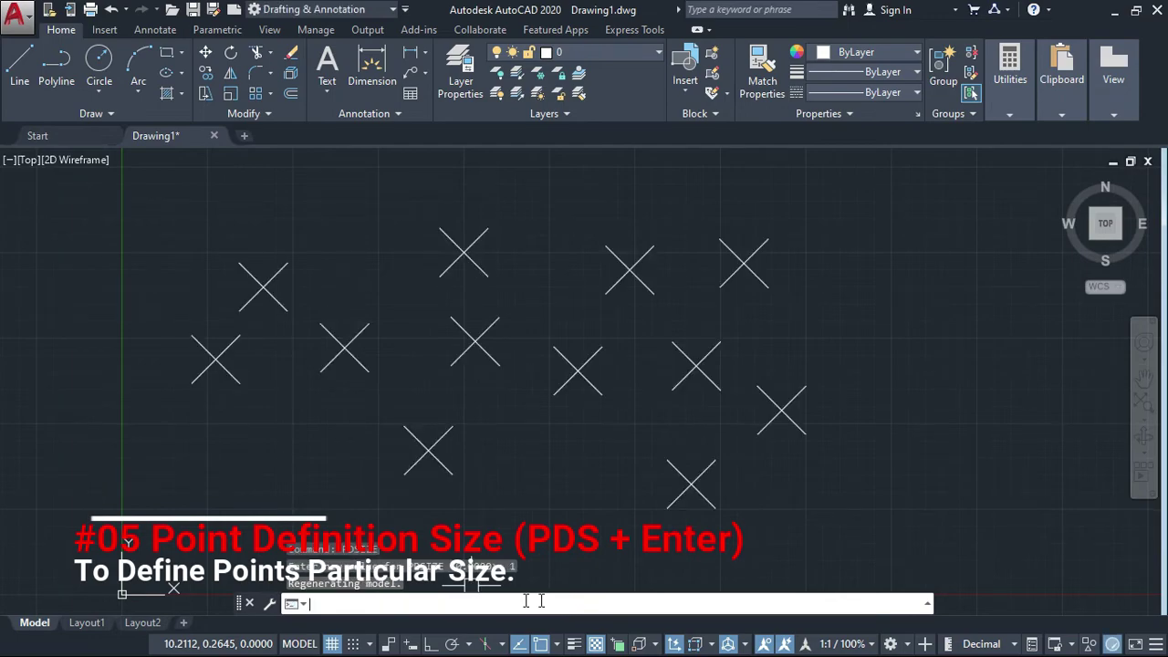
scroll(453, 309, "down", 6)
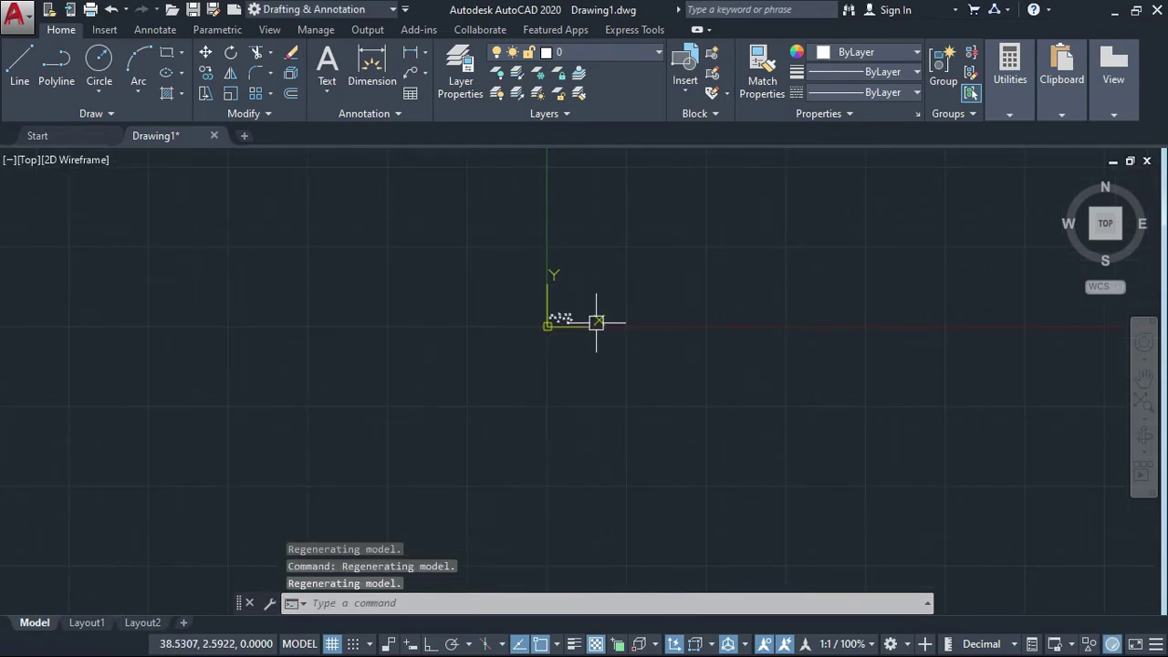
scroll(554, 318, "up", 3)
scroll(539, 310, "up", 5)
scroll(534, 305, "down", 5)
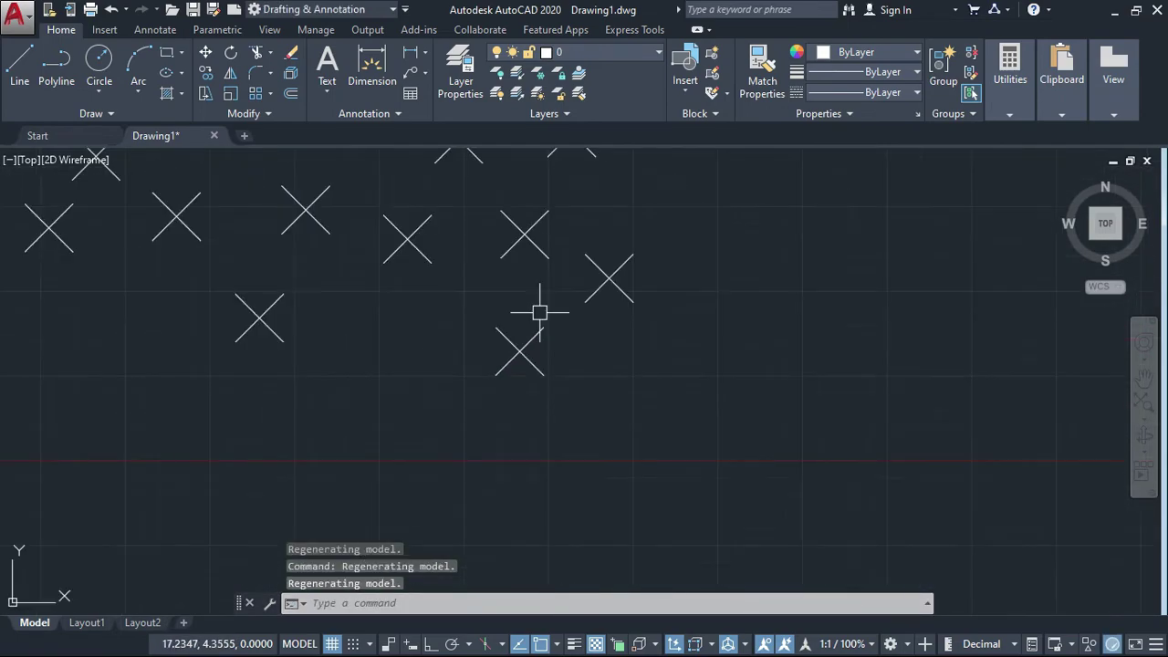
scroll(528, 368, "up", 1)
- Change PDSIZE to 0.5 and recentre the view on the points
type("p")
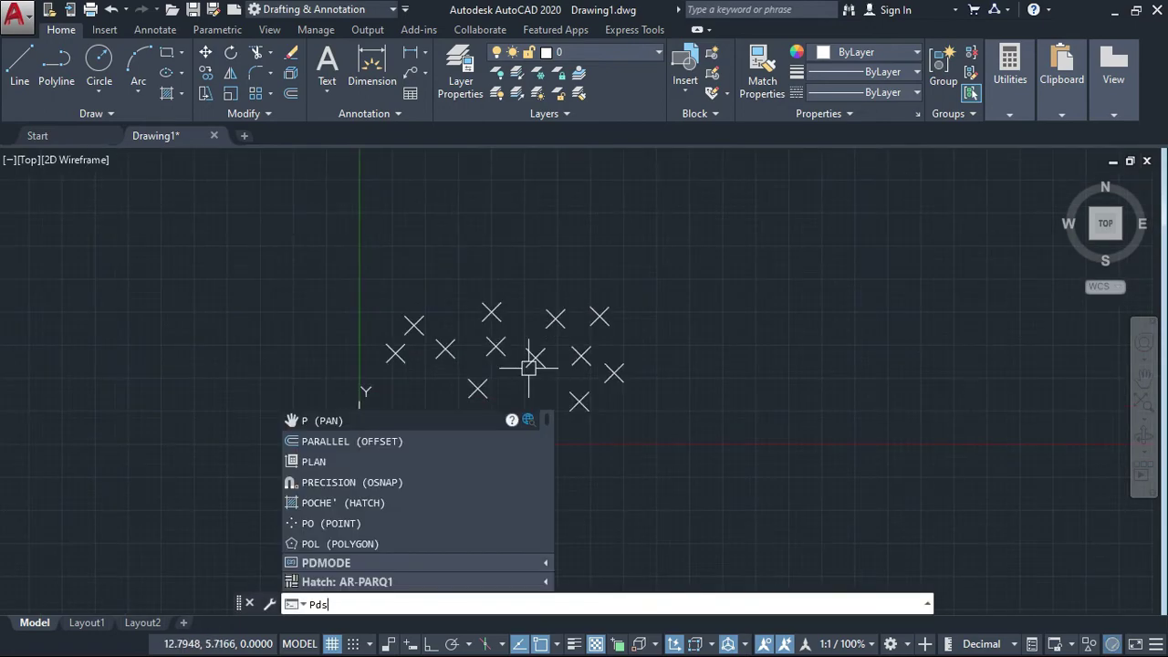
type("dsize")
key("Return")
type("0.5")
key("Return")
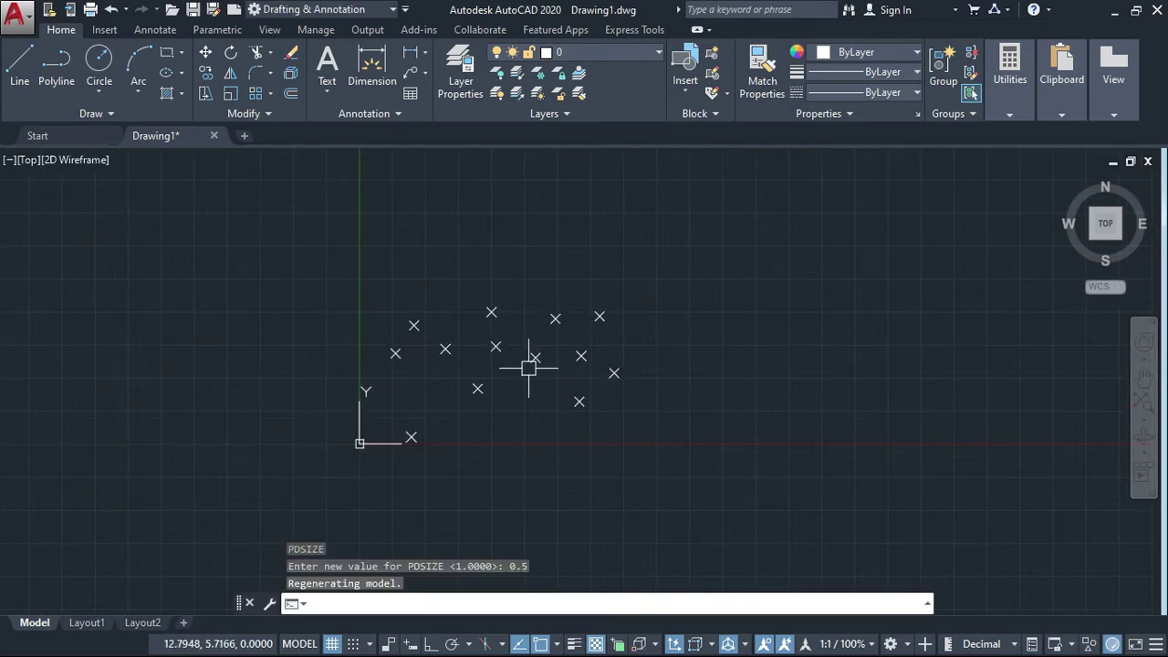
scroll(566, 347, "up", 5)
scroll(584, 339, "down", 4)
scroll(566, 338, "up", 1)
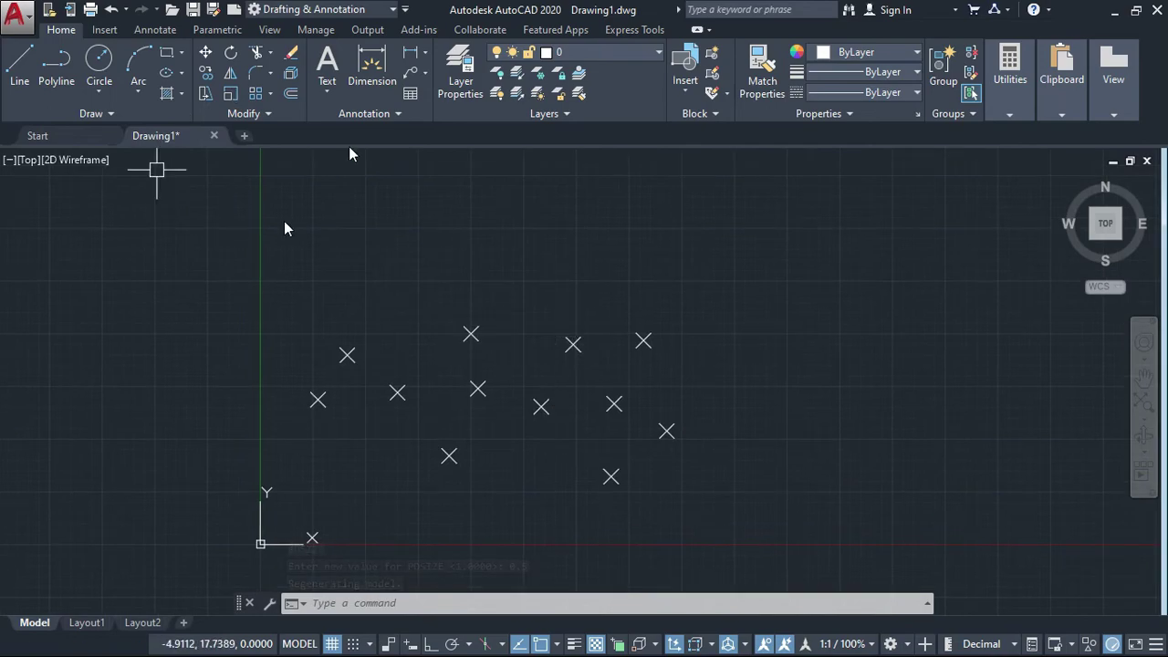
middle_click_drag(542, 398, 498, 402)
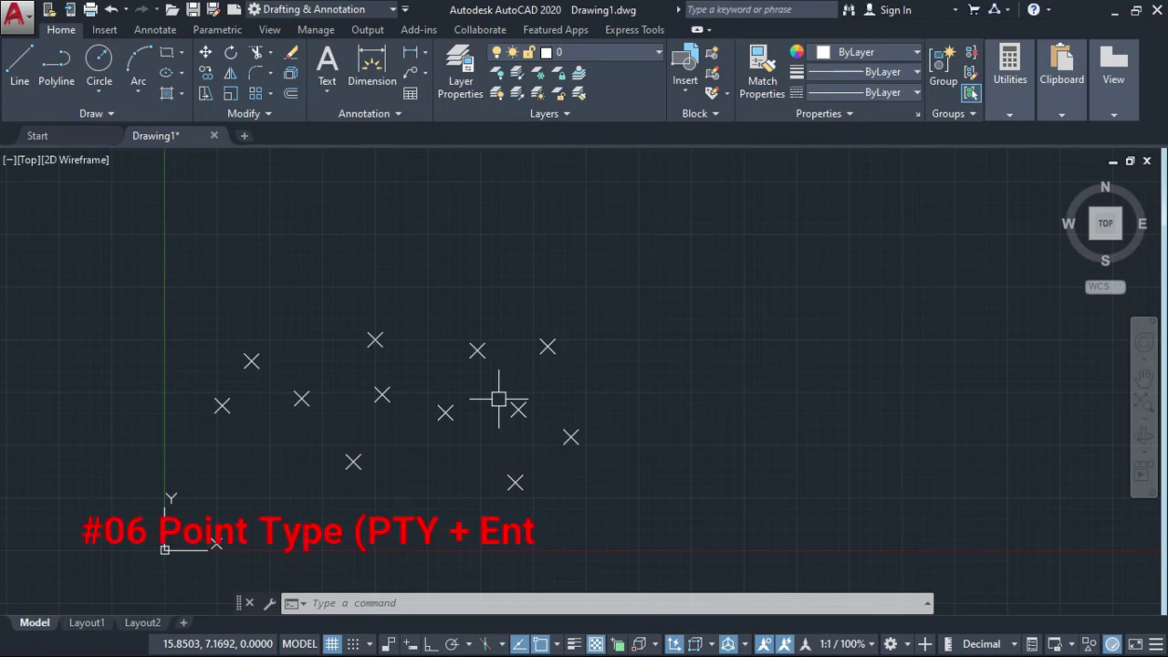
- In the PTYPE Point Style dialog, choose the square style with point size 1 and apply it
type("Pty")
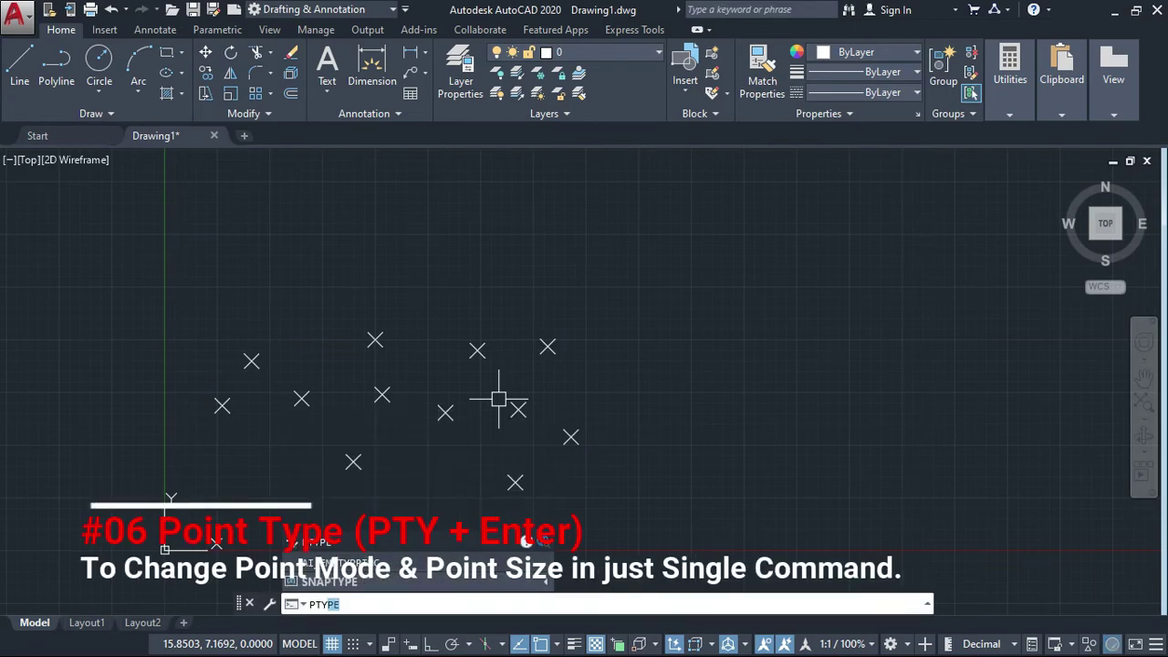
key("Return")
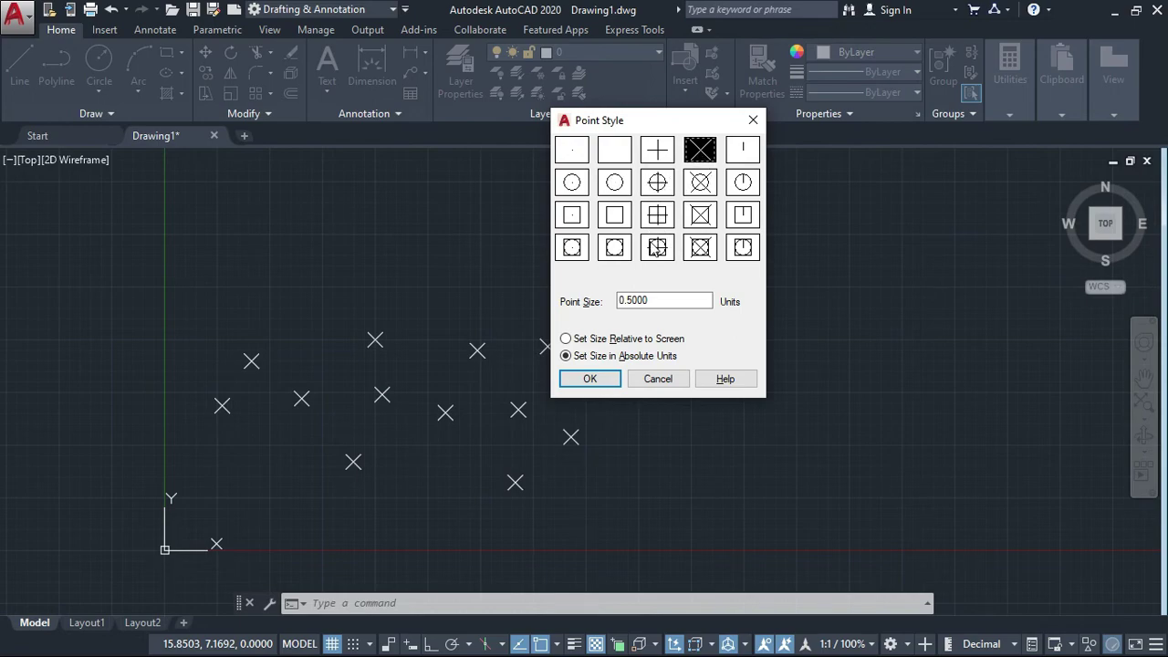
left_click(649, 300)
left_click(615, 214)
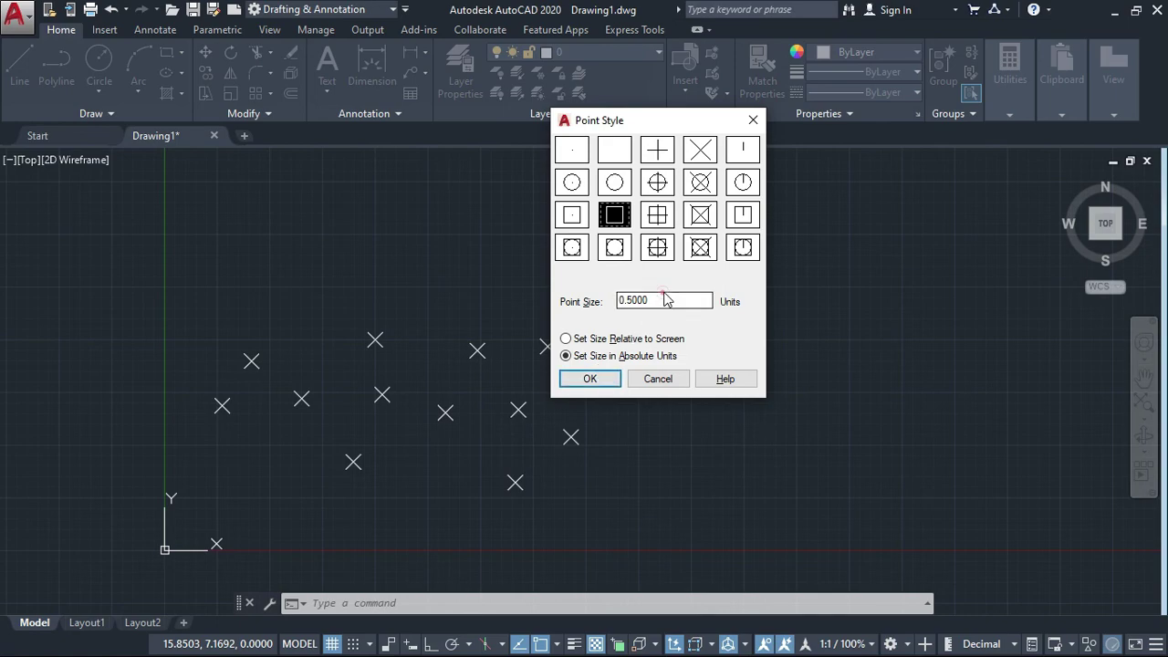
left_click(665, 298)
key("BackSpace")
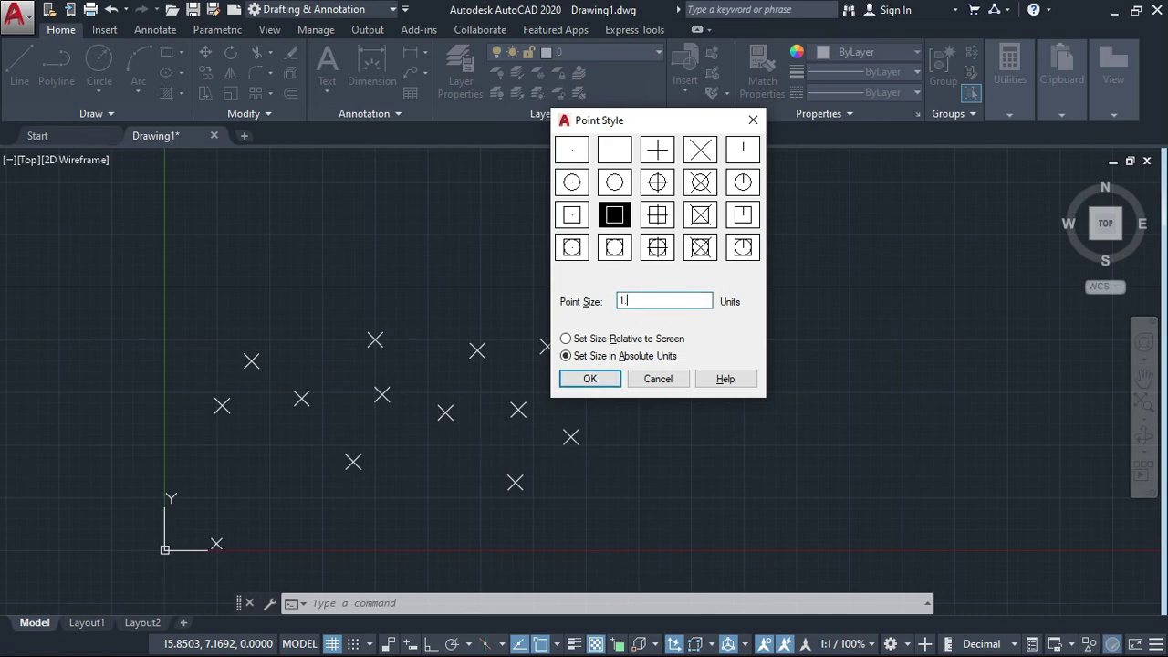
left_click(602, 382)
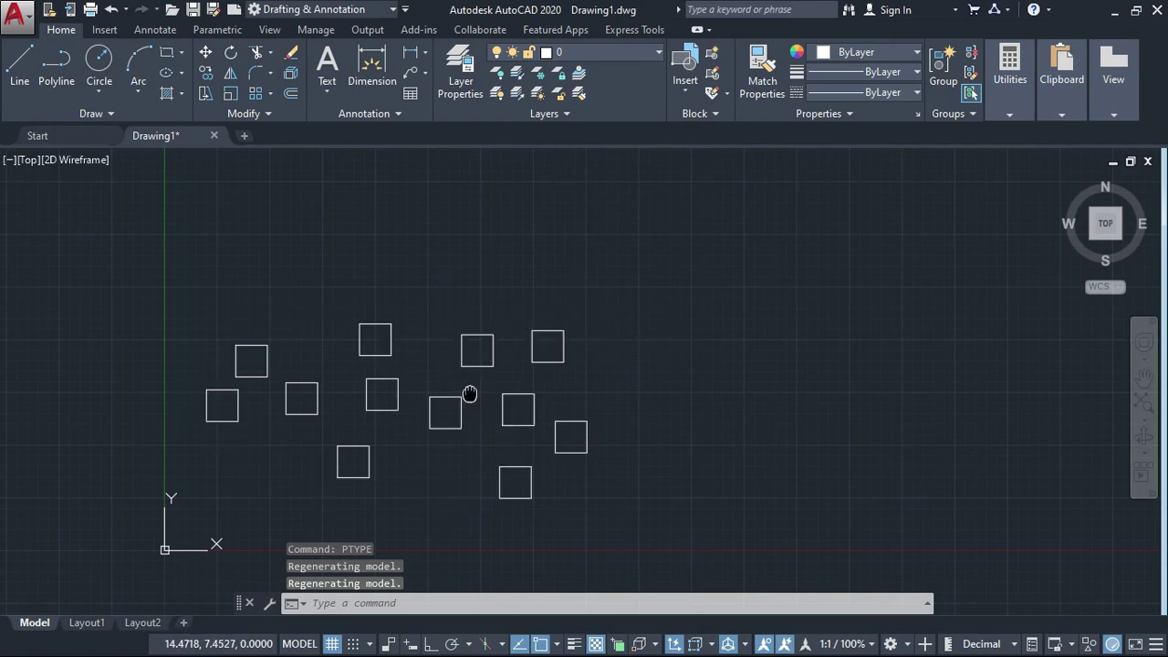
middle_click_drag(469, 396, 542, 399)
scroll(486, 429, "down", 5)
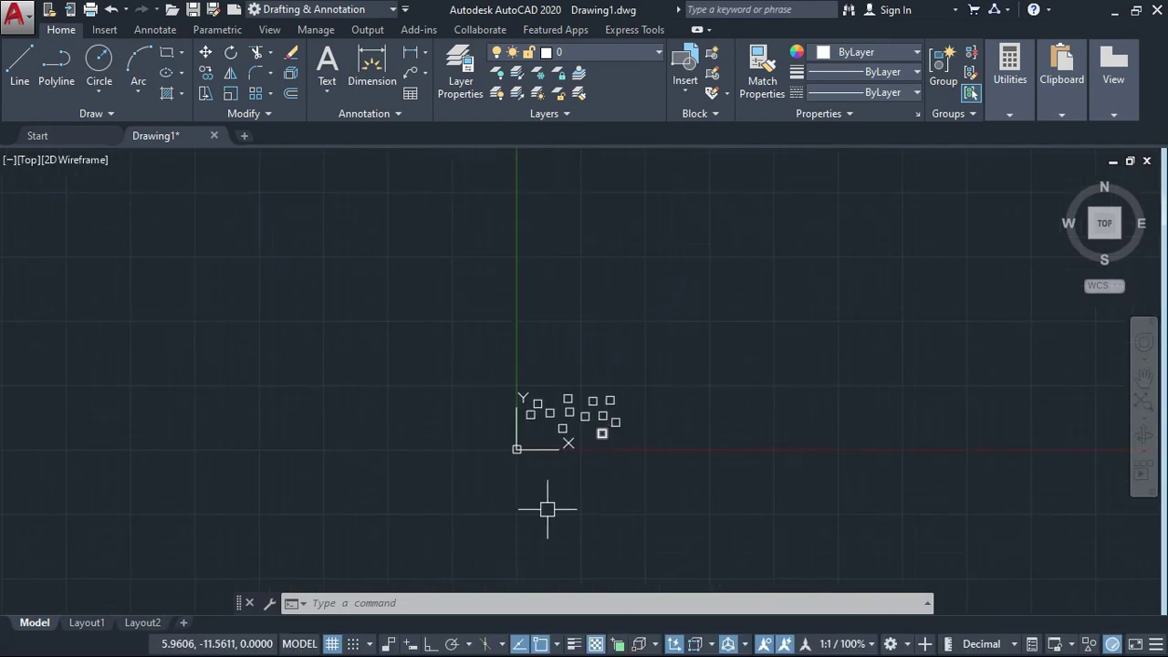